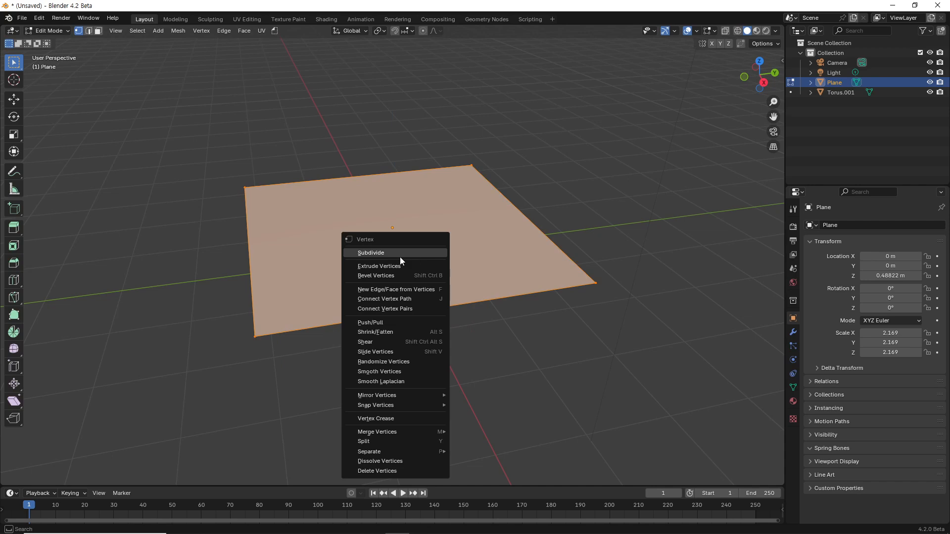
# - Subdivide the plane into a dense grid by raising the number of cuts, and return to Object Mode
pyautogui.click(400, 255)
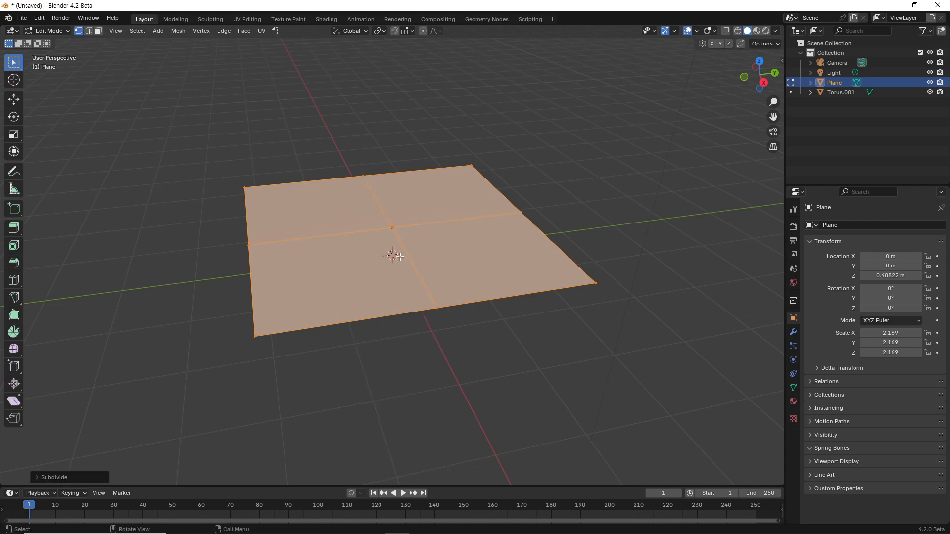
pyautogui.click(68, 477)
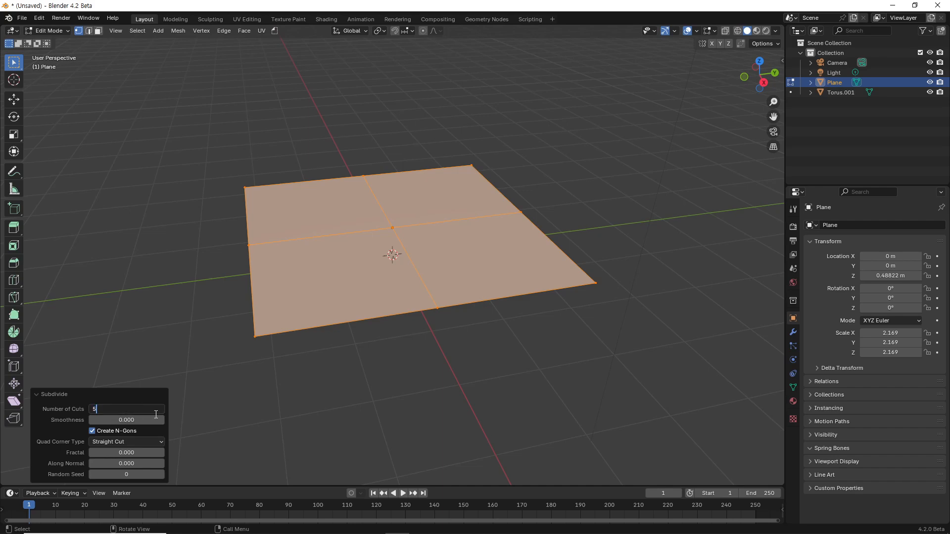
pyautogui.press('Return')
pyautogui.moveTo(344, 288); pyautogui.dragTo(410, 283, button='middle')
pyautogui.press('Tab')
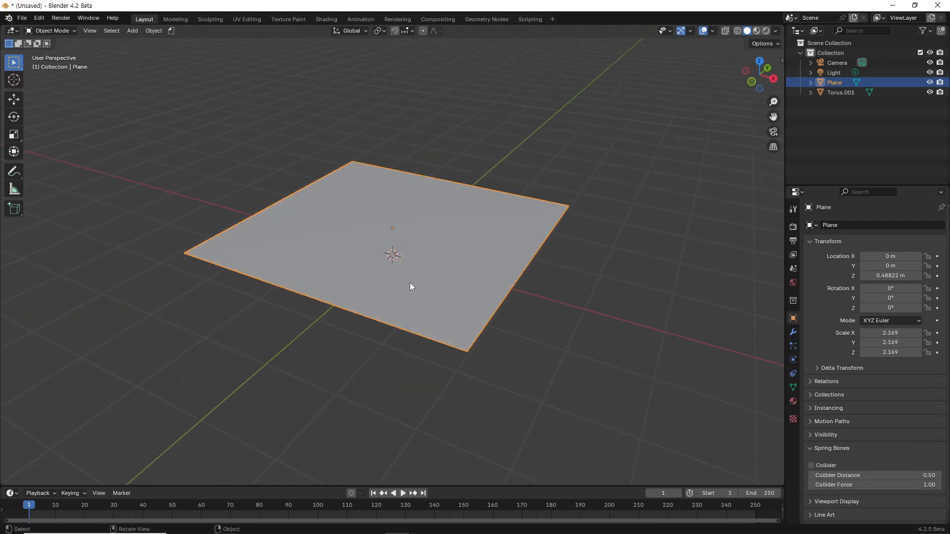
# - Add Cloth physics to the plane and set its speed multiplier to 8
pyautogui.click(796, 372)
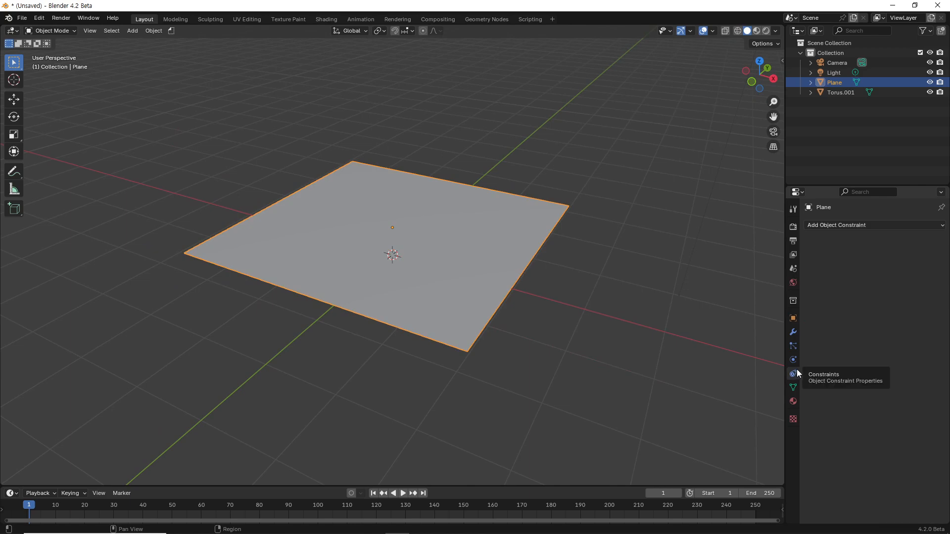
pyautogui.click(795, 360)
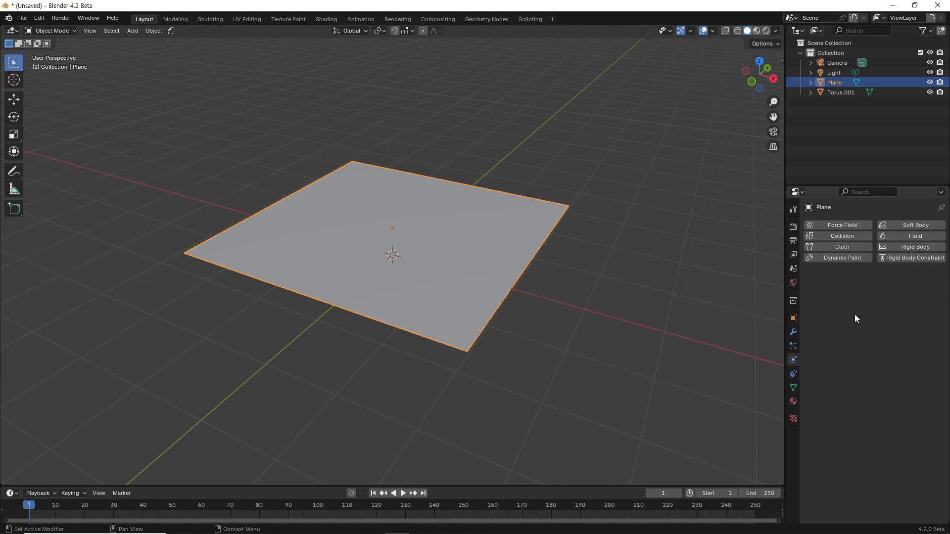
pyautogui.click(847, 248)
pyautogui.click(893, 297)
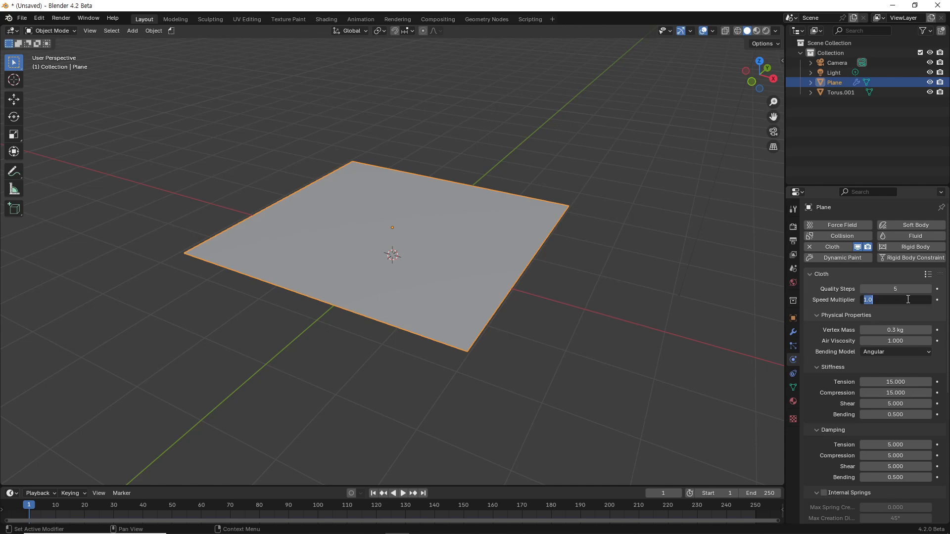
pyautogui.write('8')
pyautogui.press('Return')
# - Add Collision physics to the torus beneath the plane
pyautogui.moveTo(658, 321); pyautogui.dragTo(421, 254, button='middle')
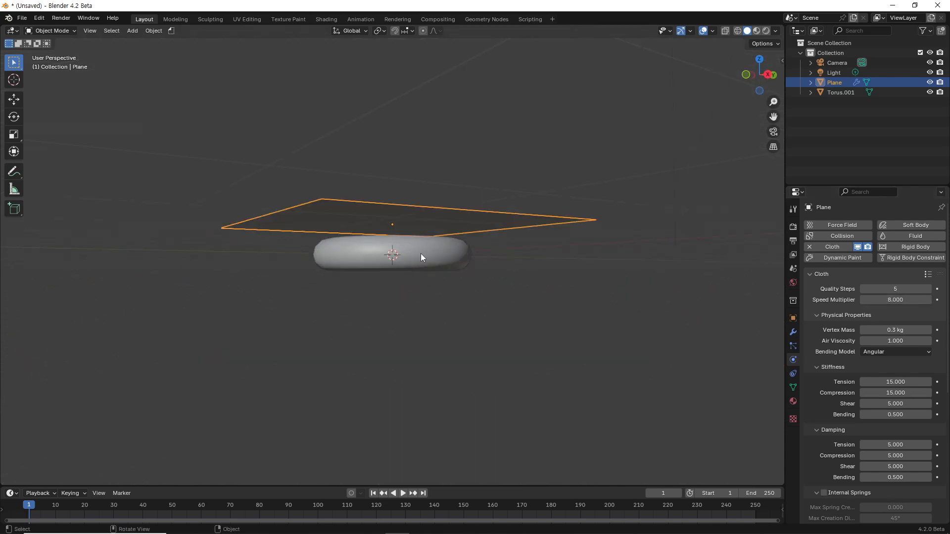
pyautogui.click(421, 253)
pyautogui.click(841, 236)
pyautogui.moveTo(495, 237); pyautogui.dragTo(549, 319, button='middle')
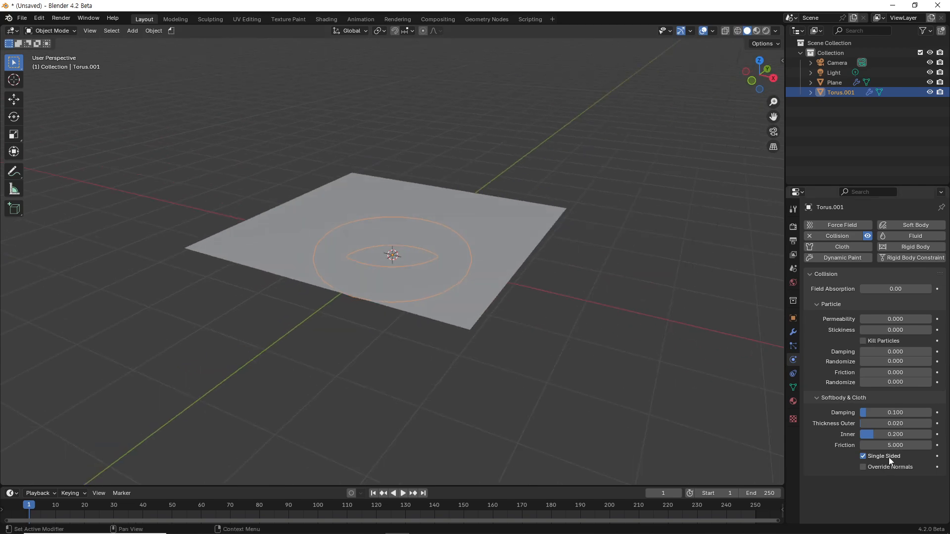
# - Enable Internal Springs and Pressure with Custom Volume in the plane's cloth settings
pyautogui.click(460, 234)
pyautogui.scroll(-8, 835, 427)
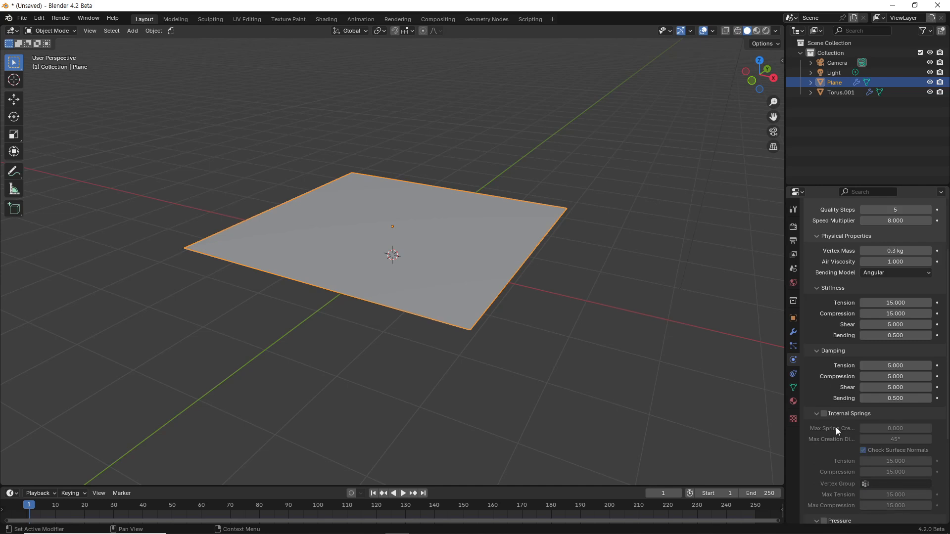
pyautogui.click(824, 316)
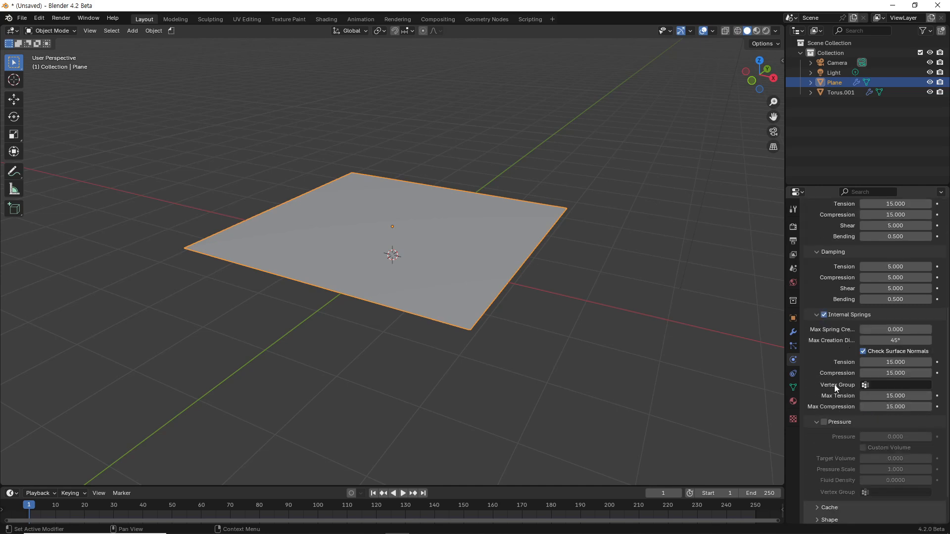
pyautogui.click(824, 422)
pyautogui.scroll(-2, 827, 420)
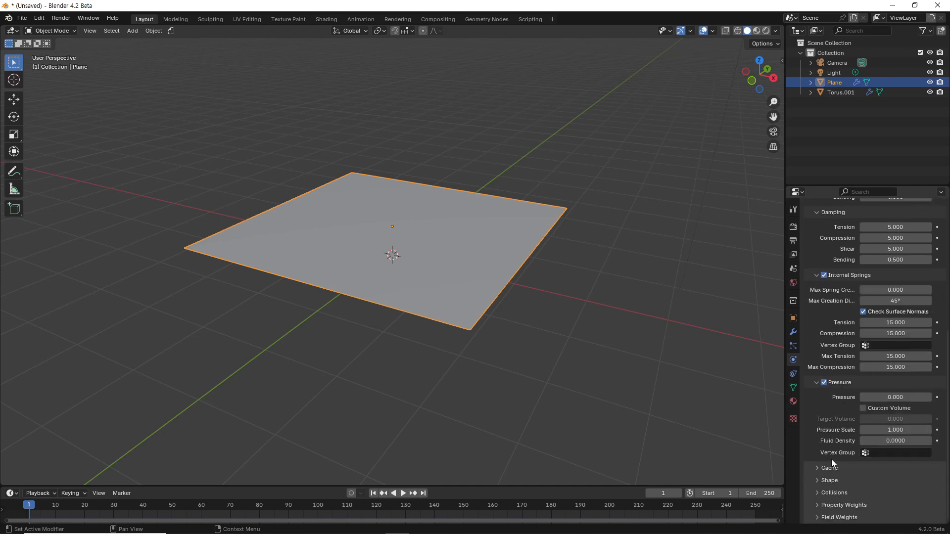
pyautogui.click(866, 408)
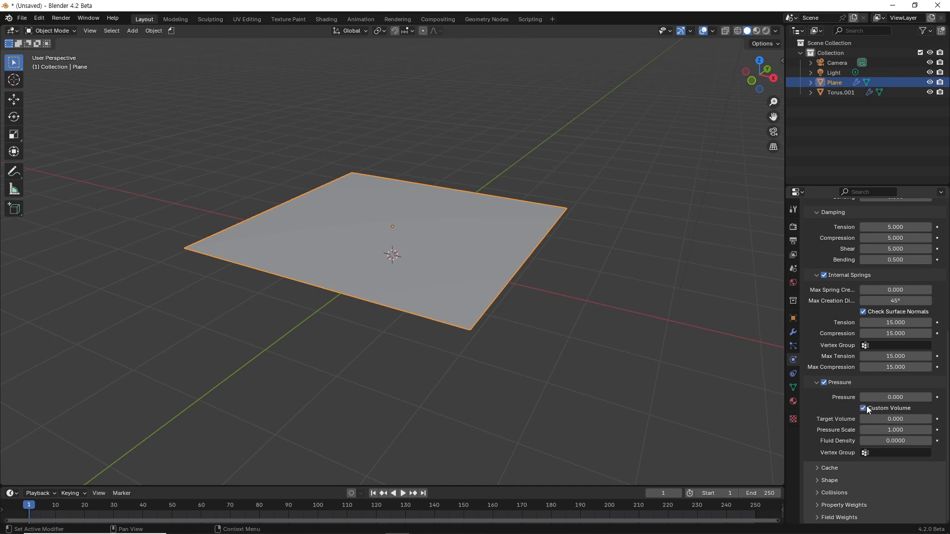
# - Expand the plane's Cache, Shape and Collisions cloth settings and enable Self Collisions
pyautogui.click(834, 467)
pyautogui.scroll(-8, 841, 447)
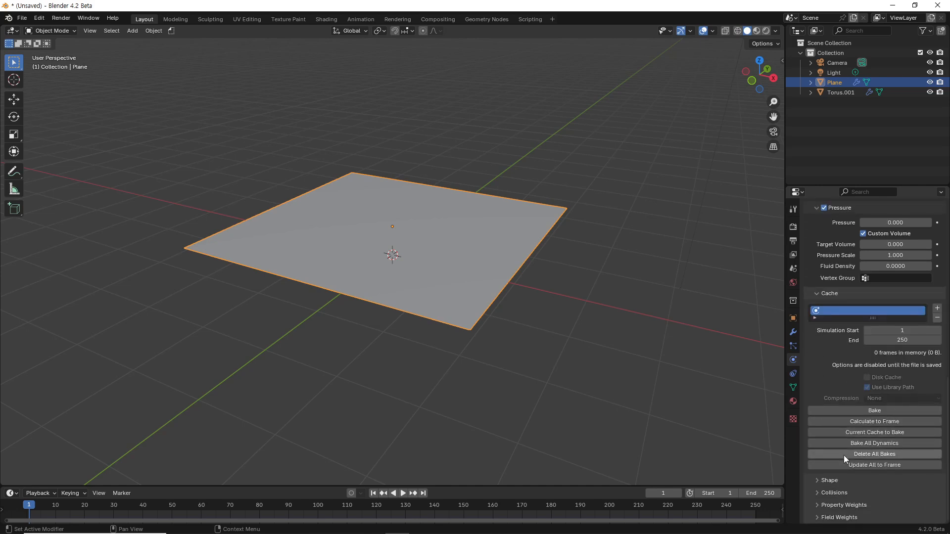
pyautogui.click(835, 483)
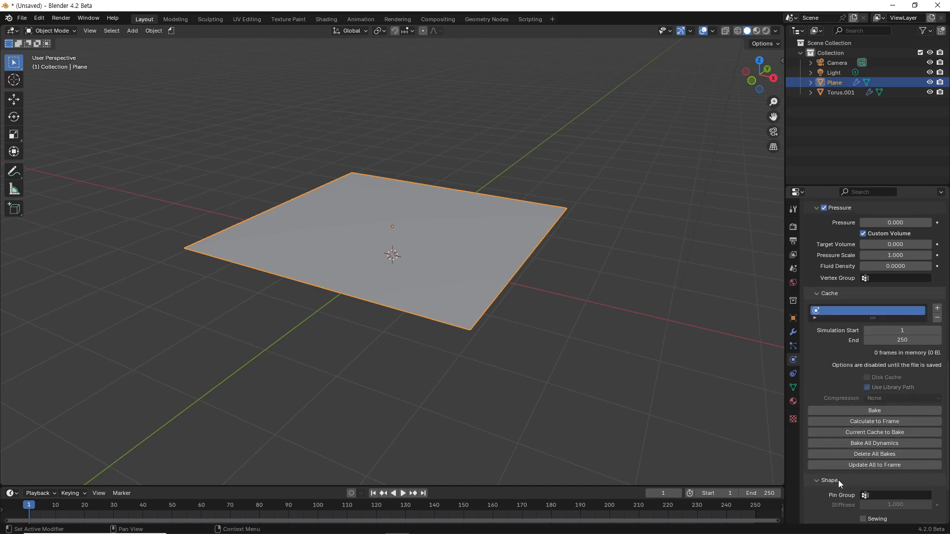
pyautogui.scroll(-4, 842, 484)
pyautogui.click(841, 493)
pyautogui.scroll(-5, 841, 492)
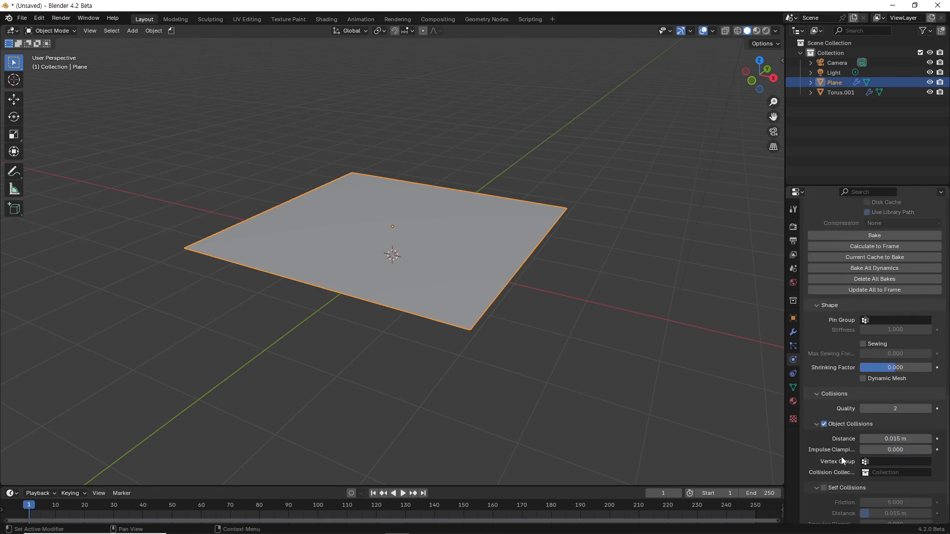
pyautogui.click(825, 488)
pyautogui.scroll(-2, 849, 471)
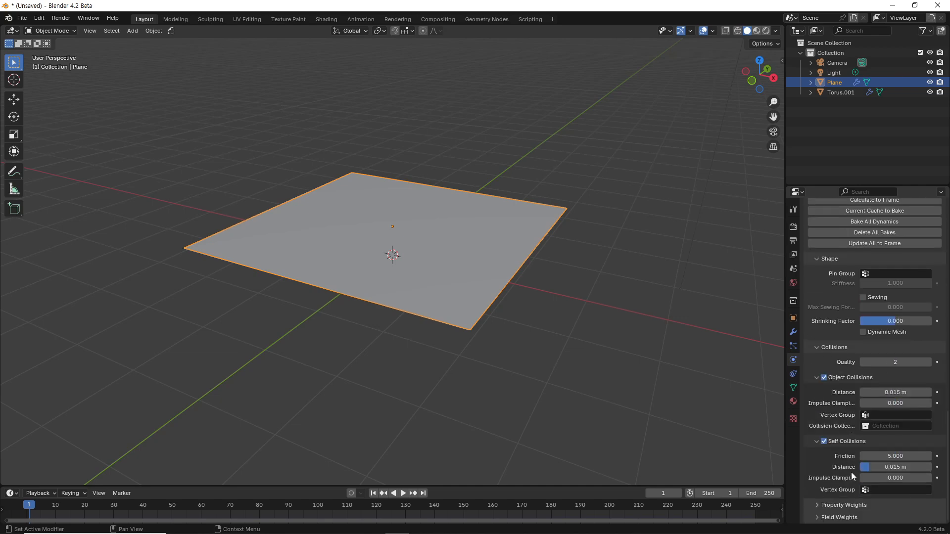
# - Run the cloth simulation so the plane drapes over the torus, and set the timeline to frame 69
pyautogui.click(409, 494)
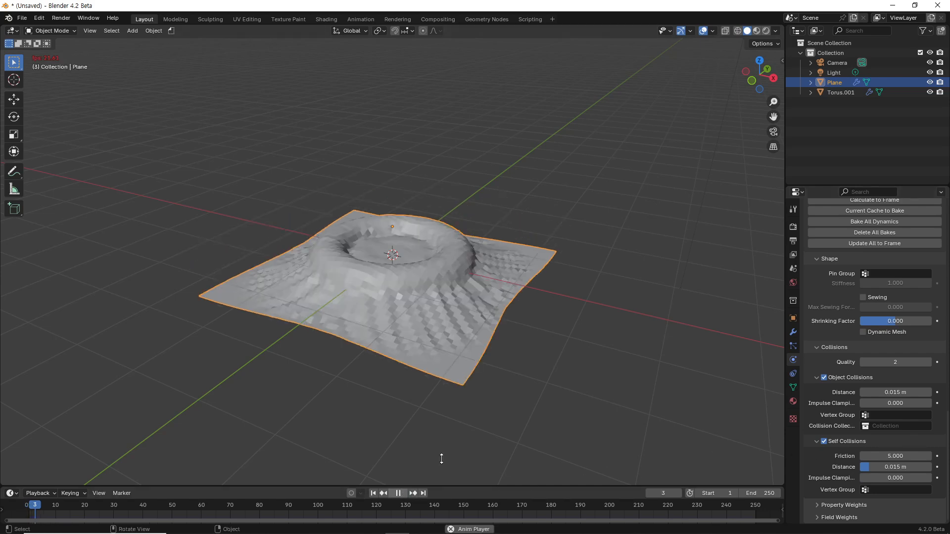
pyautogui.click(398, 494)
pyautogui.moveTo(406, 506); pyautogui.dragTo(228, 501)
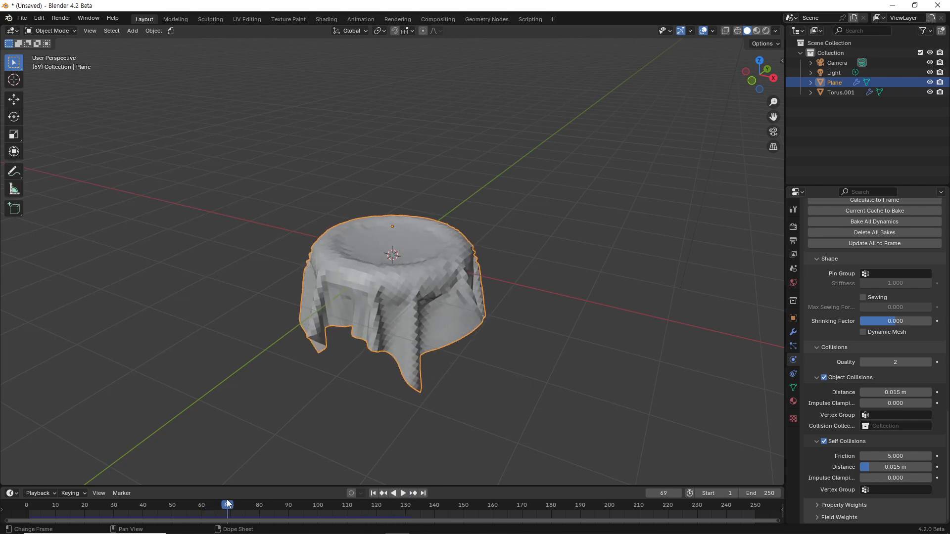
pyautogui.moveTo(341, 416); pyautogui.dragTo(444, 381, button='middle')
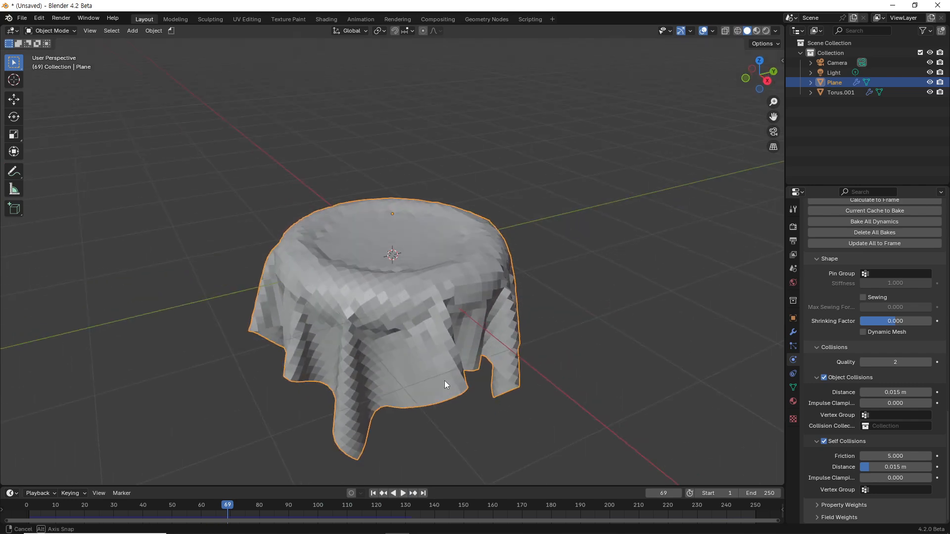
# - Apply the plane's Cloth modifier to keep the draped shape and return the timeline to frame 0
pyautogui.click(793, 332)
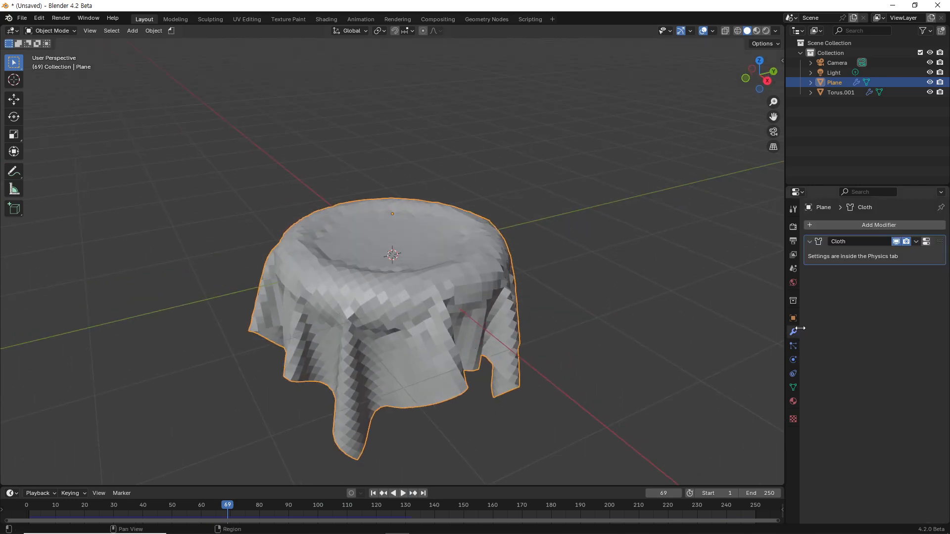
pyautogui.hotkey('ctrl', 'a')
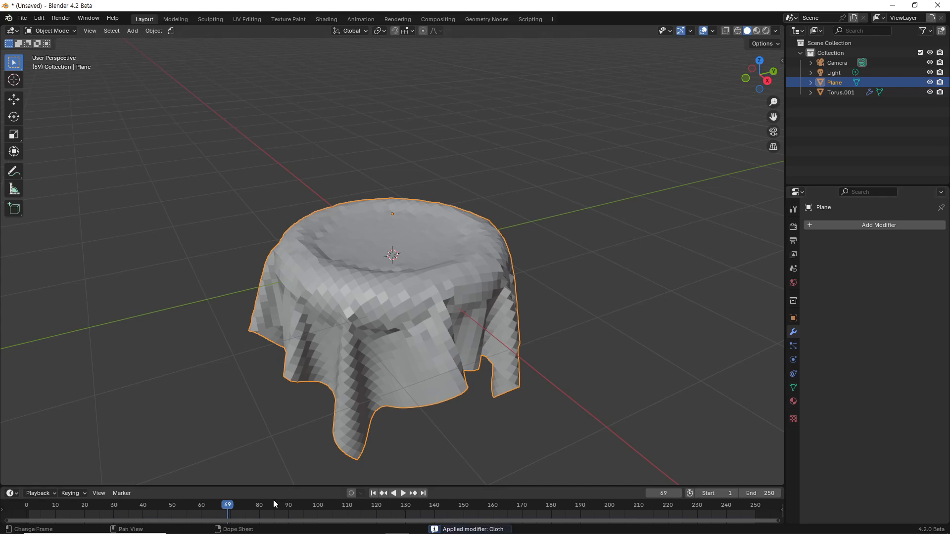
pyautogui.press('Escape')
# - Shade the draped cloth smooth
pyautogui.rightClick(353, 330)
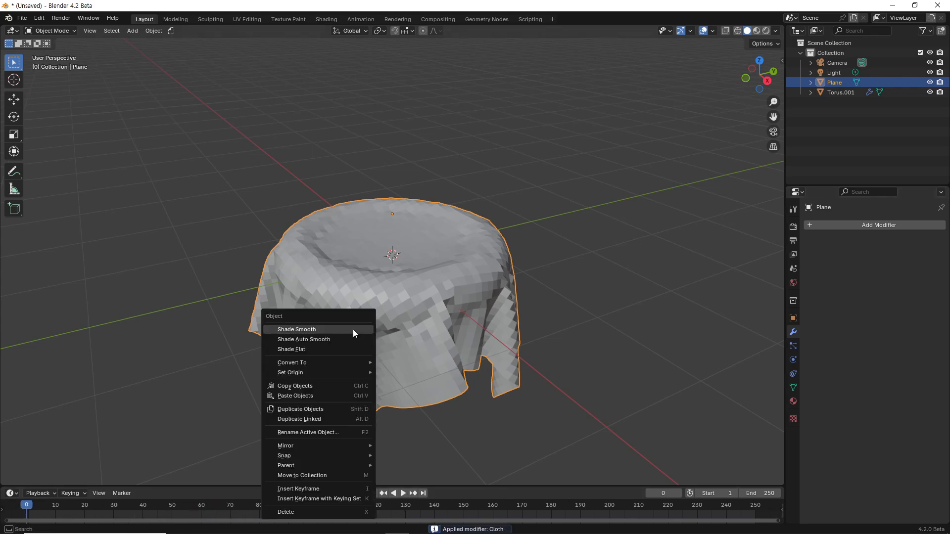
pyautogui.click(352, 329)
pyautogui.moveTo(535, 328); pyautogui.dragTo(512, 340, button='middle')
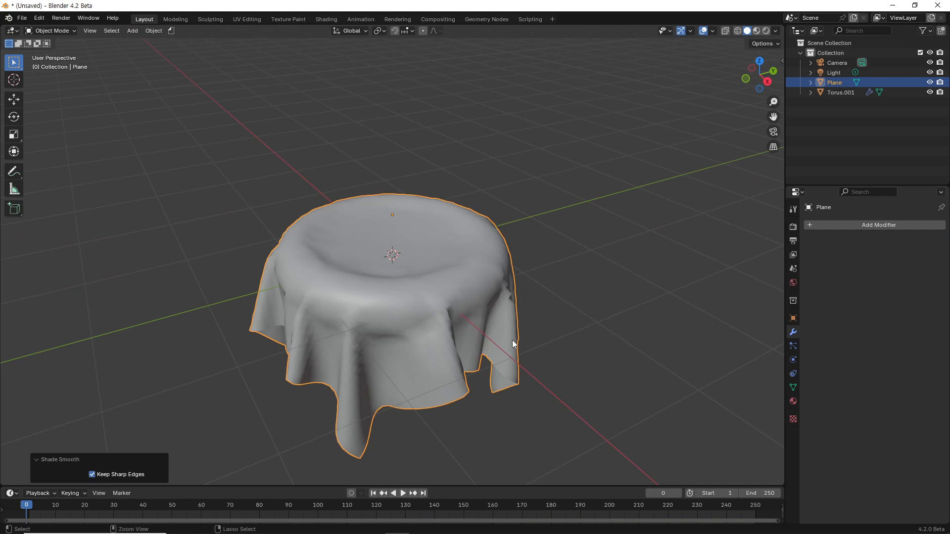
# - Add a level 2 Subdivision modifier to the draped cloth and apply it
pyautogui.hotkey('ctrl', '2')
pyautogui.scroll(3, 388, 333)
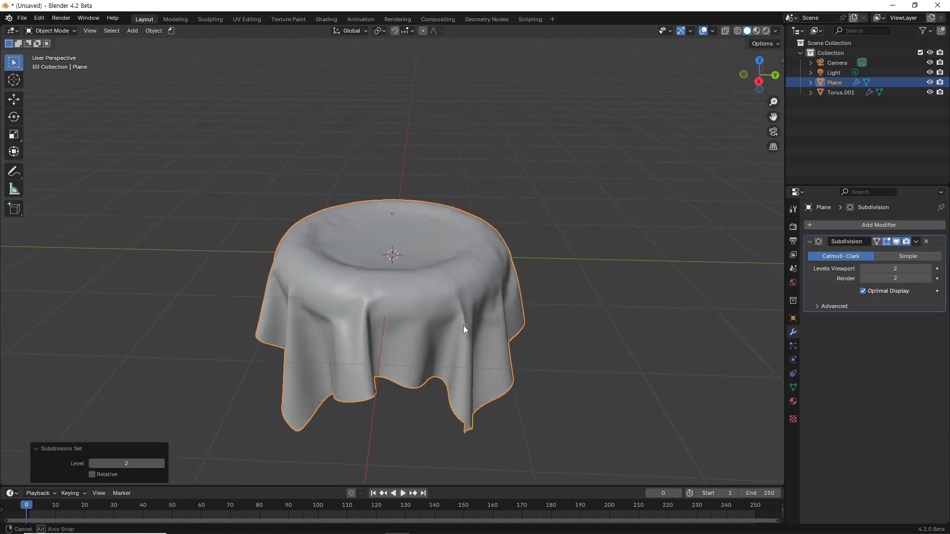
pyautogui.moveTo(588, 316); pyautogui.dragTo(482, 317, button='middle')
pyautogui.hotkey('ctrl', 'a')
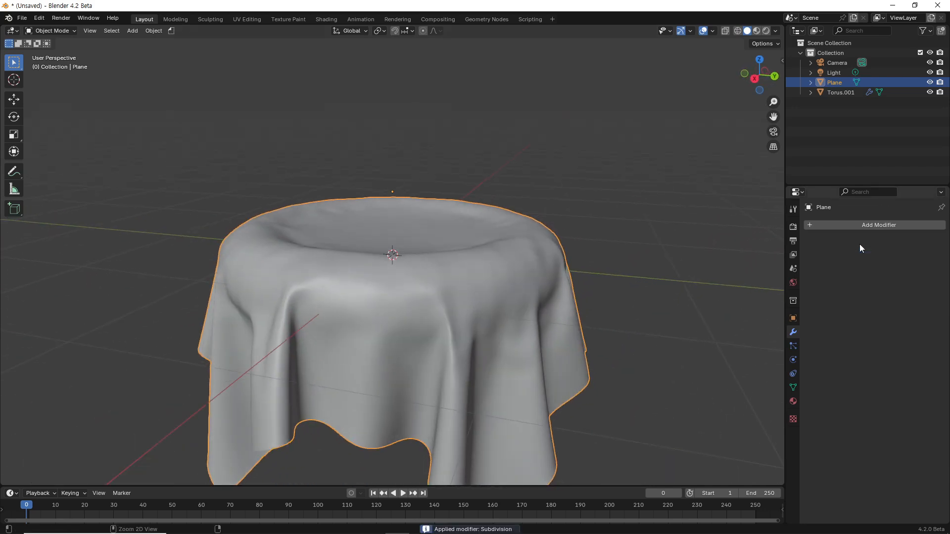
# - Switch the draped cloth to Sculpt Mode
pyautogui.hotkey('ctrl', 'Tab')
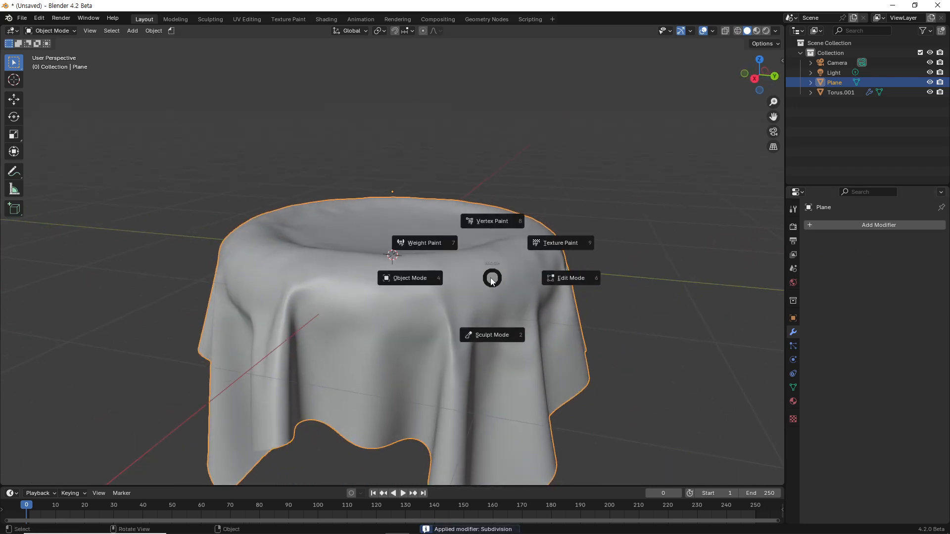
pyautogui.click(503, 334)
pyautogui.moveTo(488, 296); pyautogui.dragTo(427, 309, button='middle')
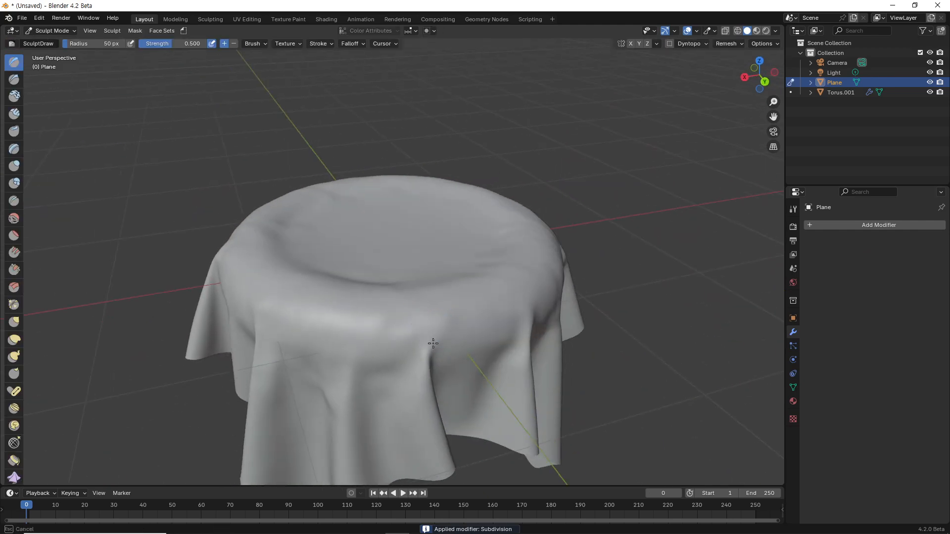
pyautogui.moveTo(435, 350); pyautogui.dragTo(450, 324, button='middle')
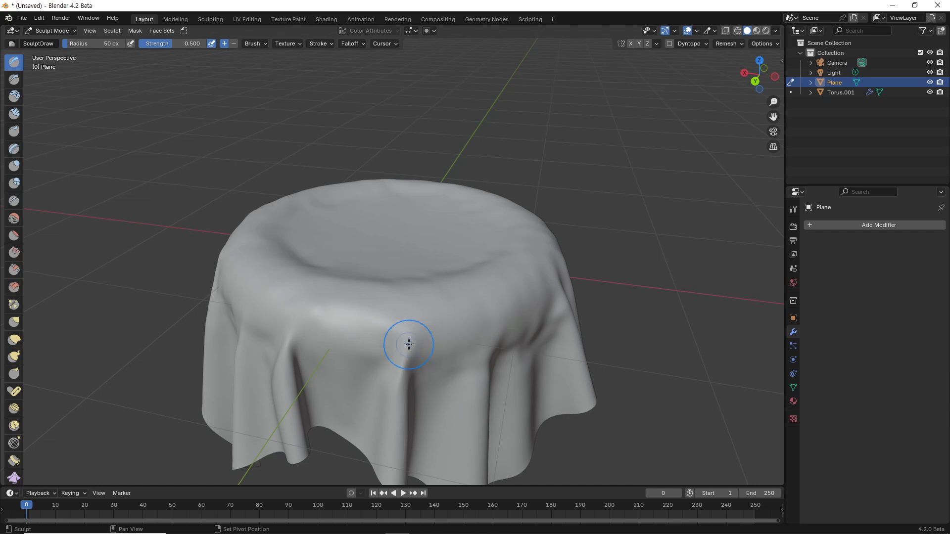
pyautogui.moveTo(547, 356); pyautogui.dragTo(488, 340, button='middle')
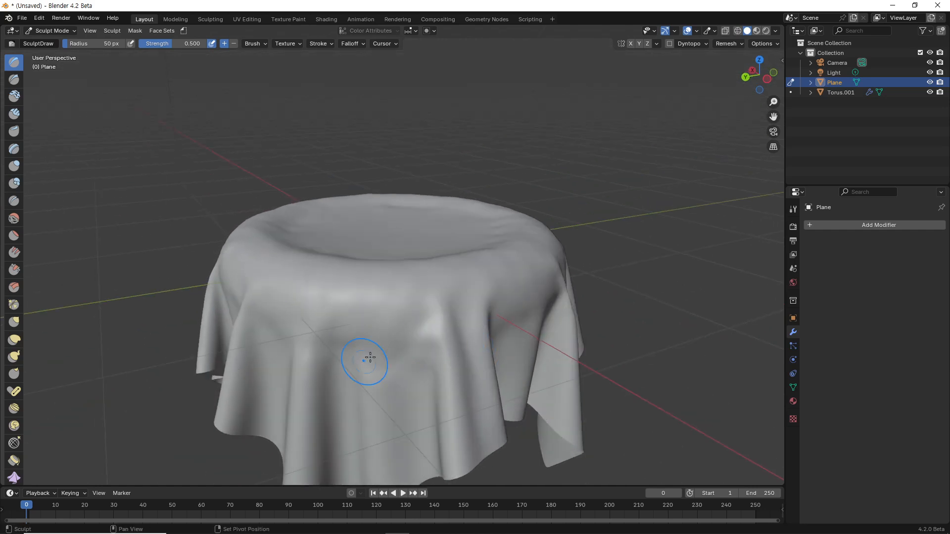
pyautogui.moveTo(544, 300); pyautogui.dragTo(439, 335, button='middle')
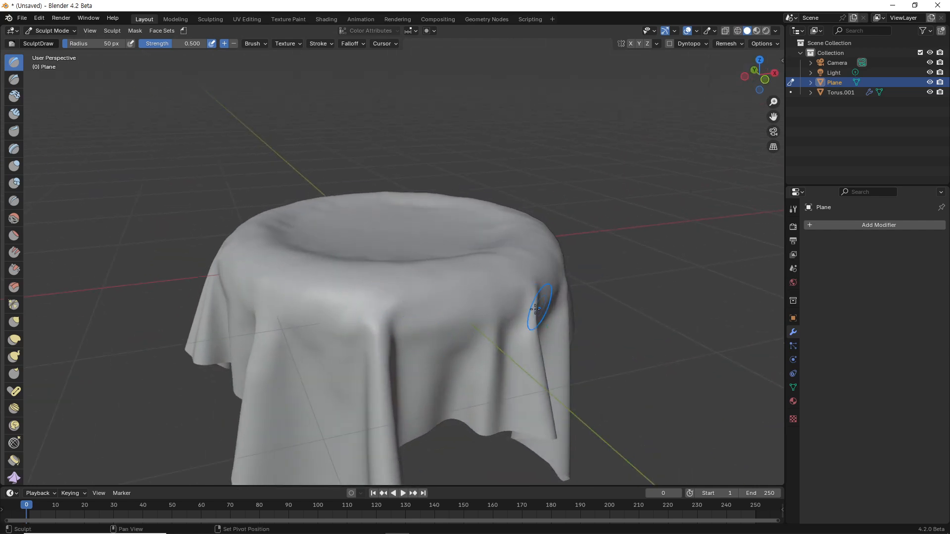
pyautogui.moveTo(547, 310)
pyautogui.mouseDown(button='middle')
pyautogui.moveTo(438, 318)
pyautogui.moveTo(435, 350)
pyautogui.mouseUp(button='middle')
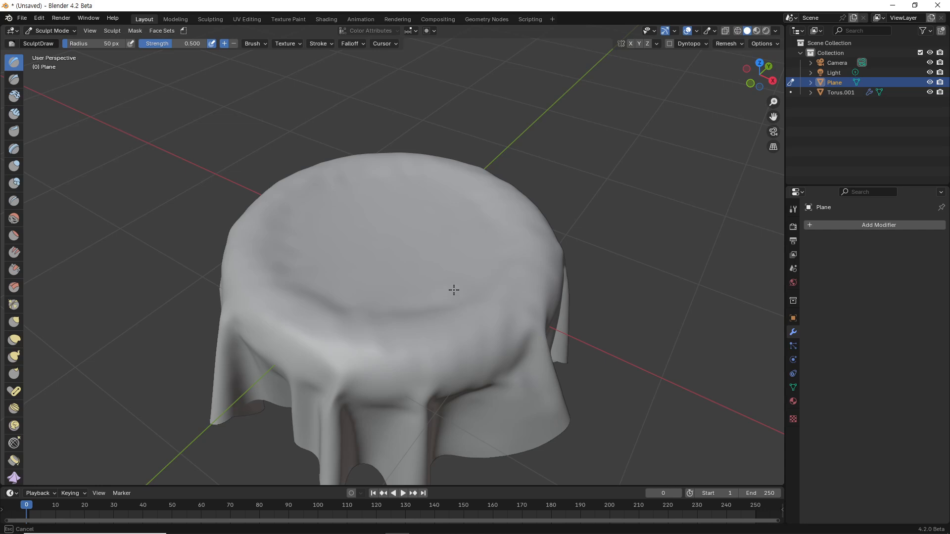
pyautogui.moveTo(457, 313)
pyautogui.mouseDown(button='middle')
pyautogui.moveTo(491, 308)
pyautogui.moveTo(478, 327)
pyautogui.moveTo(475, 303)
pyautogui.moveTo(525, 302)
pyautogui.mouseUp(button='middle')
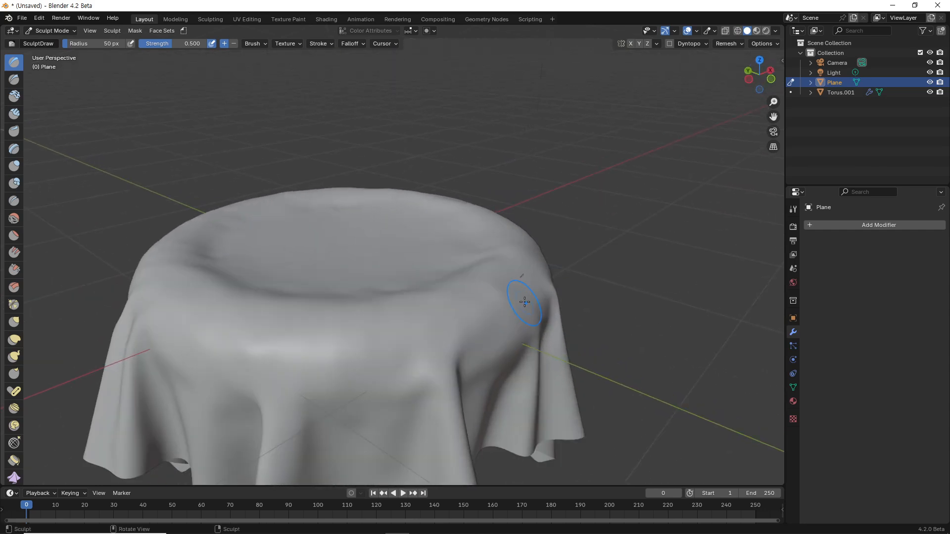
# - Choose the Grab brush and enlarge its radius to 241 px
pyautogui.press('g')
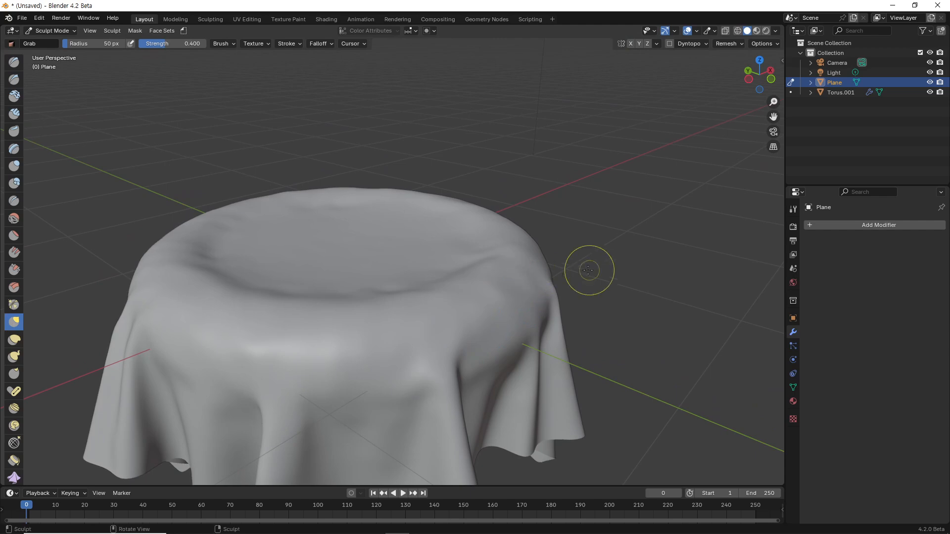
pyautogui.moveTo(588, 272); pyautogui.dragTo(505, 287, button='middle')
pyautogui.moveTo(499, 319); pyautogui.dragTo(478, 318, button='middle')
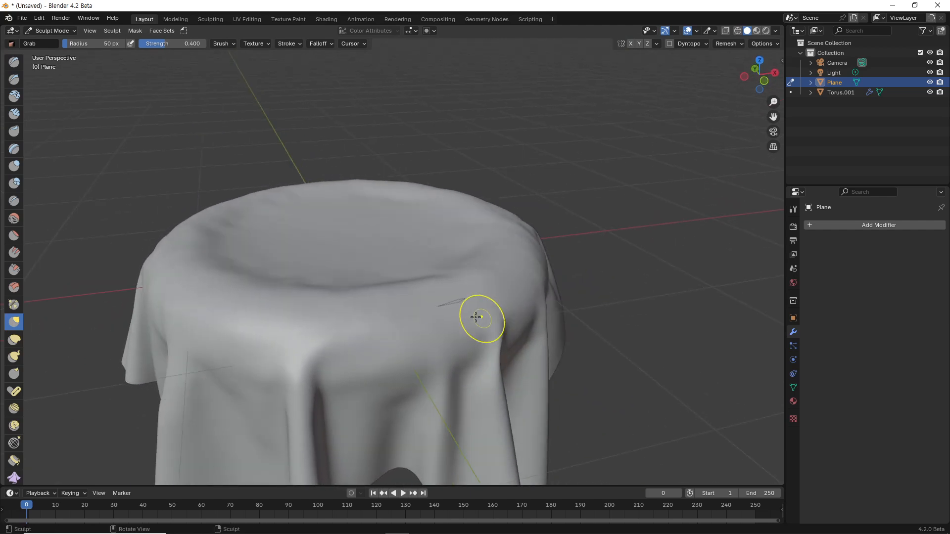
pyautogui.press('f')
pyautogui.click(584, 314)
pyautogui.moveTo(584, 315)
pyautogui.mouseDown(button='middle')
pyautogui.moveTo(544, 315)
pyautogui.moveTo(554, 318)
pyautogui.mouseUp(button='middle')
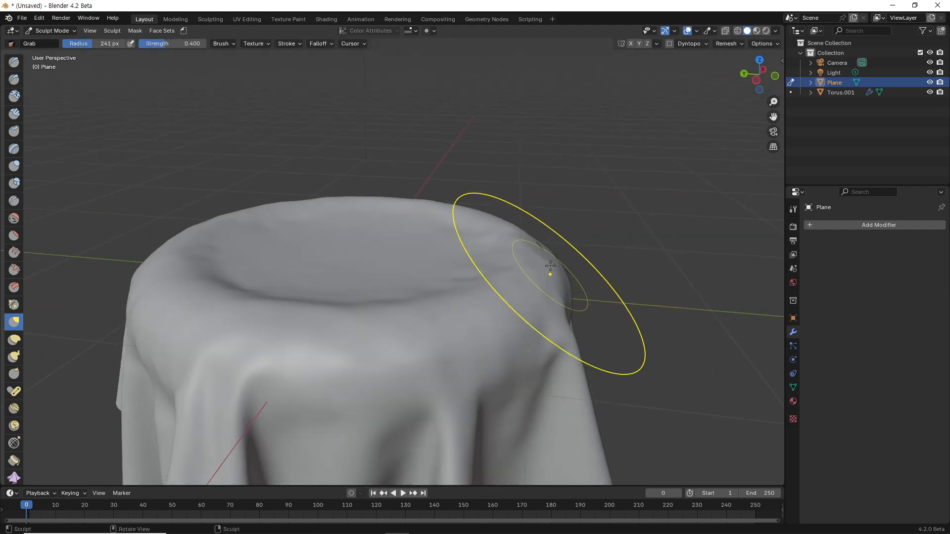
# - Pull the cloth's rim slightly with the Grab brush and return the cloth to Object Mode
pyautogui.moveTo(551, 250); pyautogui.dragTo(550, 245)
pyautogui.hotkey('ctrl', 'Tab')
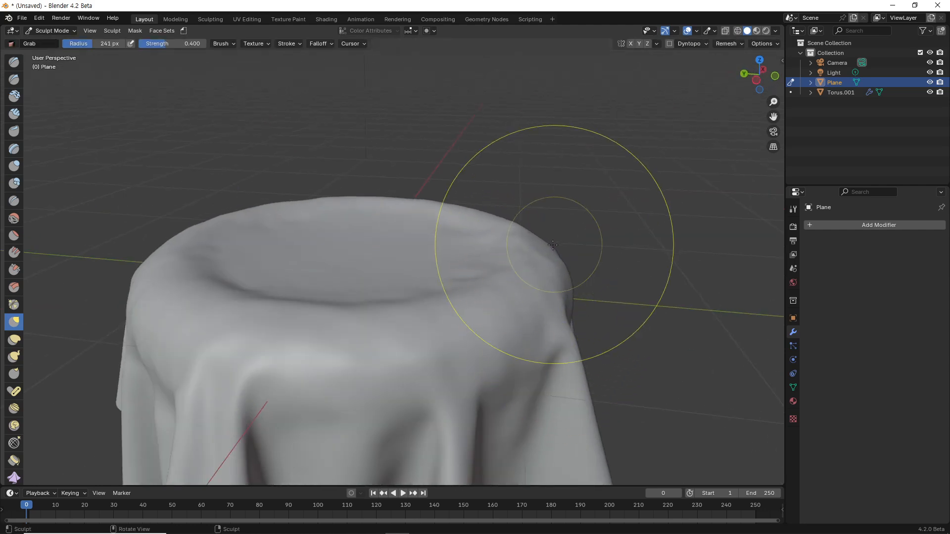
pyautogui.click(536, 190)
pyautogui.moveTo(536, 191); pyautogui.dragTo(483, 213, button='middle')
pyautogui.hotkey('ctrl', 'Tab')
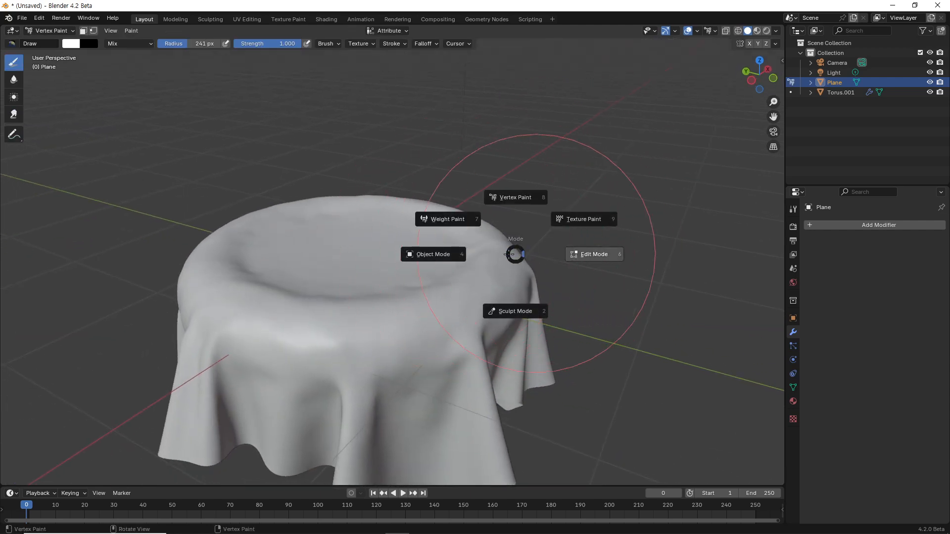
pyautogui.click(450, 239)
# - Show the Simply Material add-on's controls beside the 3D viewport
pyautogui.press('n')
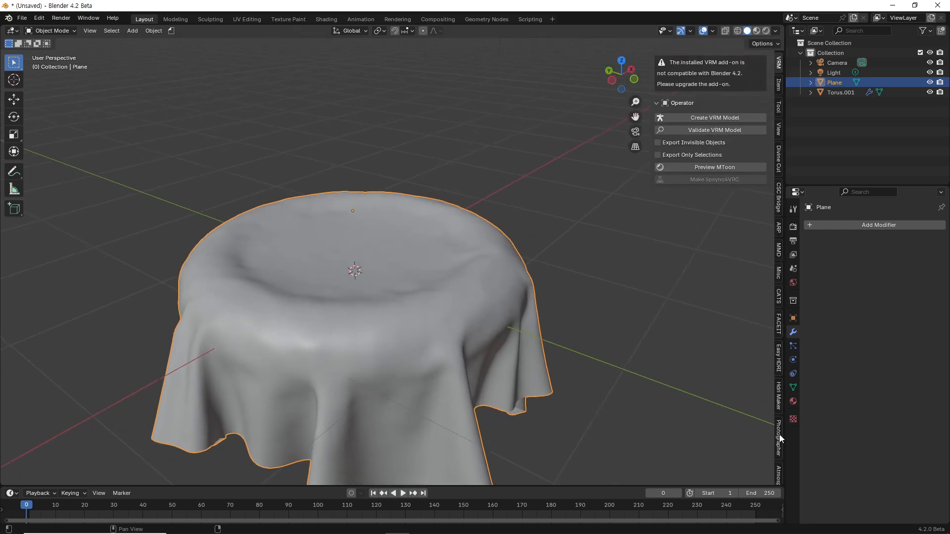
pyautogui.scroll(-10, 779, 438)
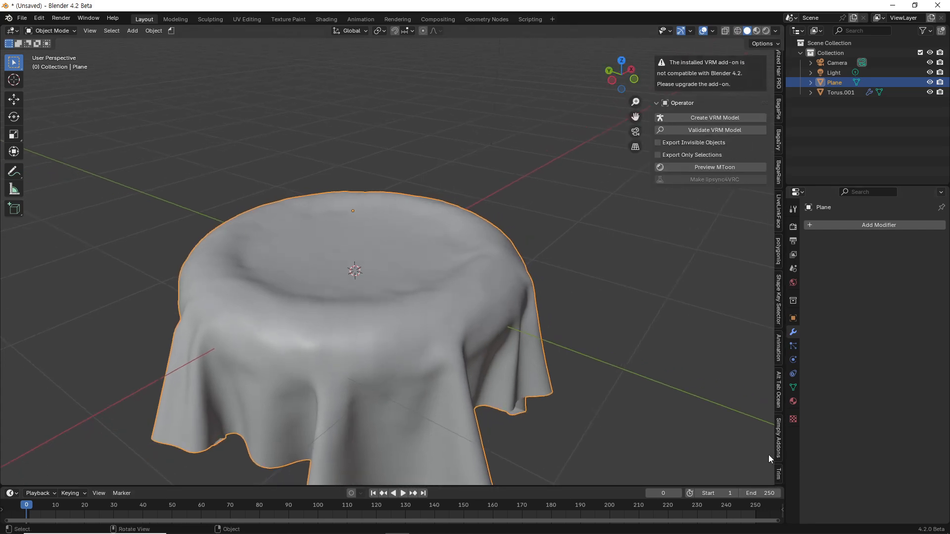
pyautogui.scroll(-1, 770, 457)
pyautogui.click(779, 455)
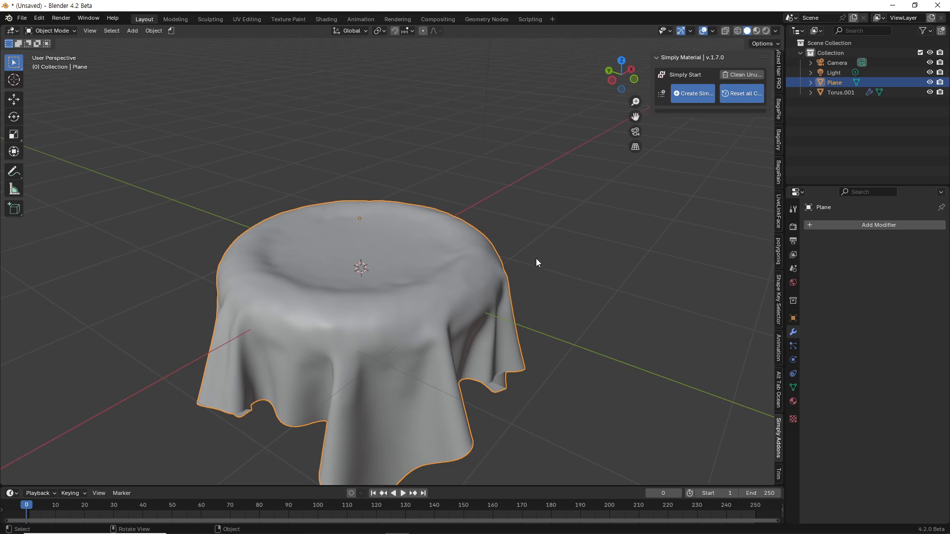
# - Switch the viewport to rendered shading and enable EEVEE Raytracing in the render settings
pyautogui.moveTo(536, 259)
pyautogui.mouseDown(button='middle')
pyautogui.moveTo(510, 264)
pyautogui.moveTo(533, 221)
pyautogui.moveTo(557, 242)
pyautogui.moveTo(488, 246)
pyautogui.moveTo(705, 238)
pyautogui.mouseUp(button='middle')
pyautogui.click(766, 31)
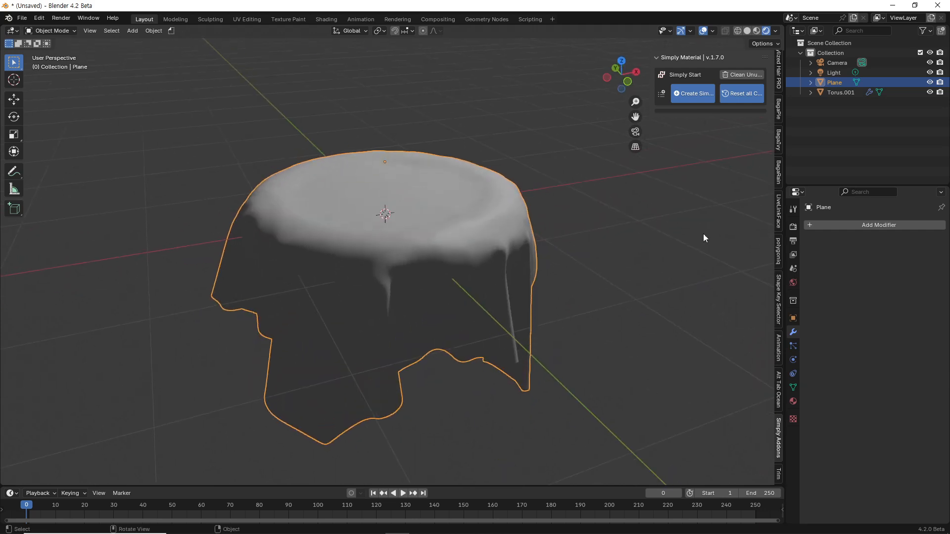
pyautogui.click(794, 229)
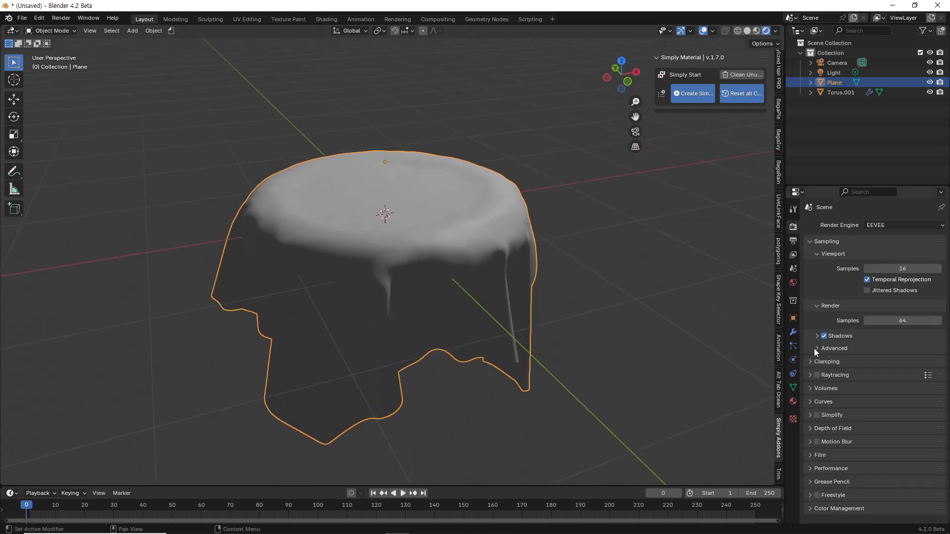
pyautogui.click(817, 375)
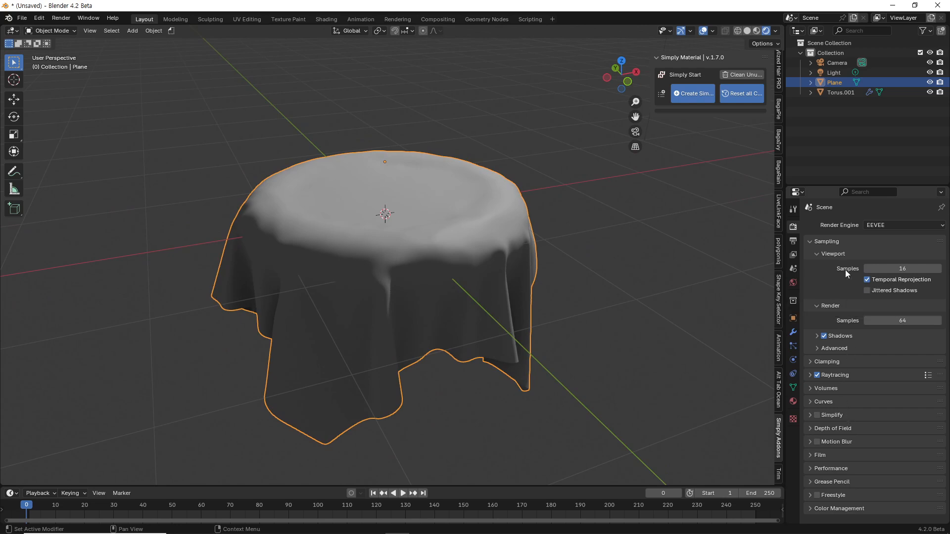
# - Create a Simply Material on the draped cloth and check its knit texture up close
pyautogui.click(693, 93)
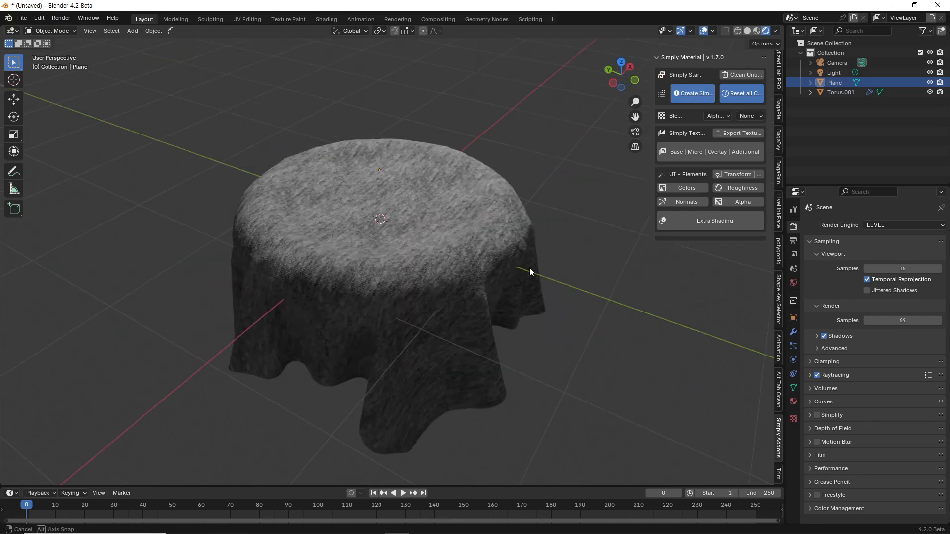
pyautogui.scroll(5, 529, 268)
pyautogui.scroll(4, 476, 283)
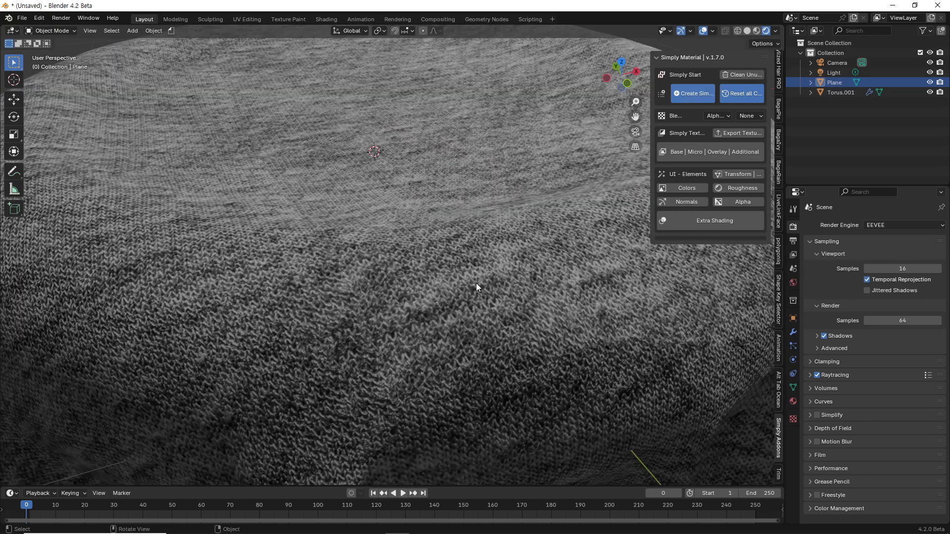
pyautogui.scroll(-5, 476, 283)
pyautogui.moveTo(476, 283); pyautogui.dragTo(414, 244, button='middle')
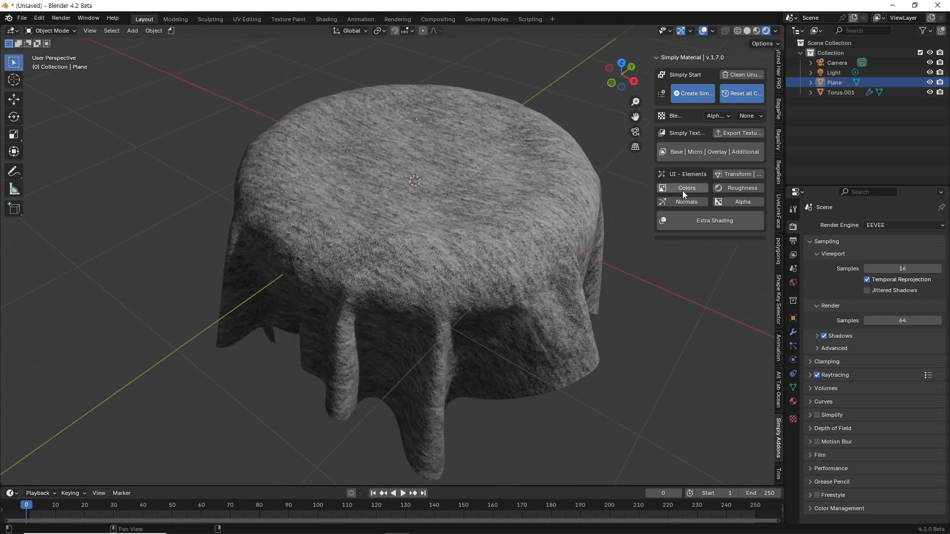
# - Colour the end stop of the Micro Color Ramp pink and set its Mix to Base to 1.000
pyautogui.click(685, 188)
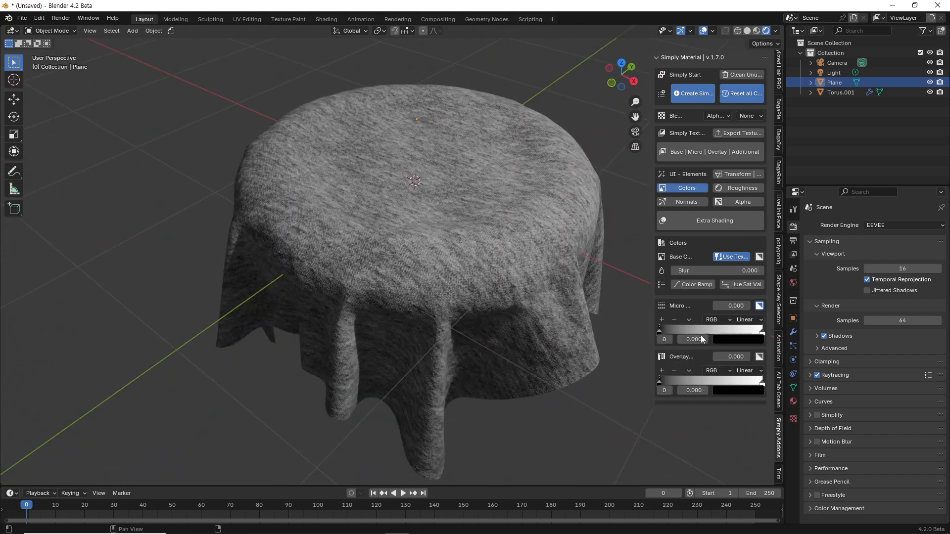
pyautogui.click(762, 333)
pyautogui.click(745, 340)
pyautogui.moveTo(762, 251); pyautogui.dragTo(762, 245)
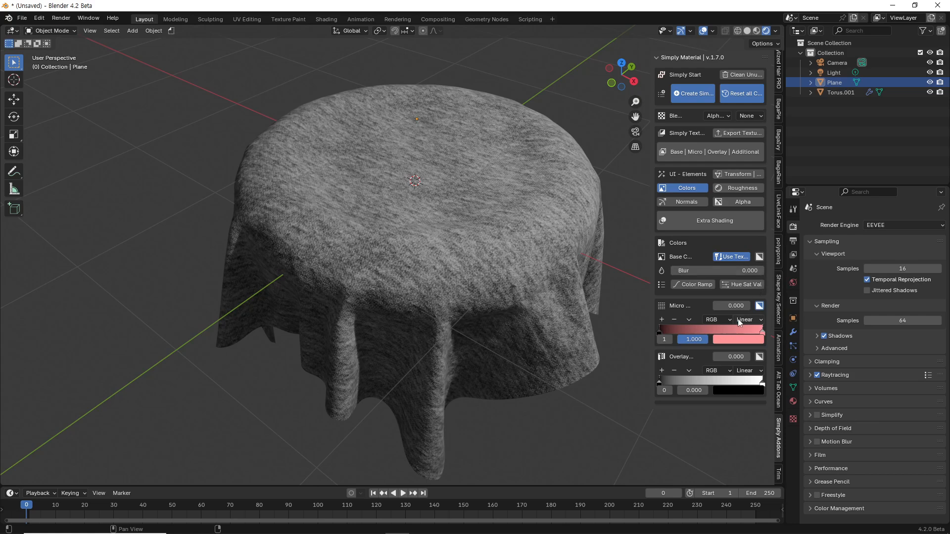
pyautogui.moveTo(731, 306); pyautogui.dragTo(773, 306)
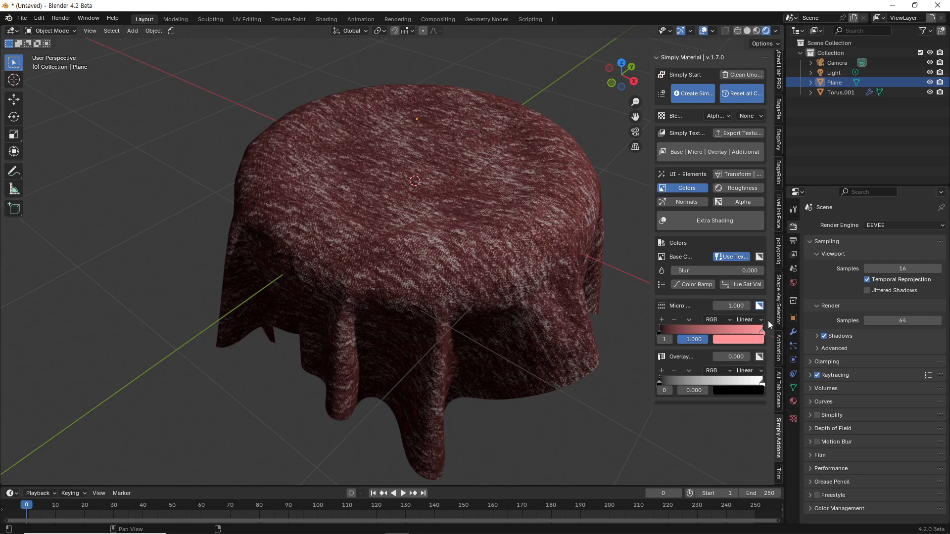
pyautogui.moveTo(626, 277); pyautogui.dragTo(506, 274, button='middle')
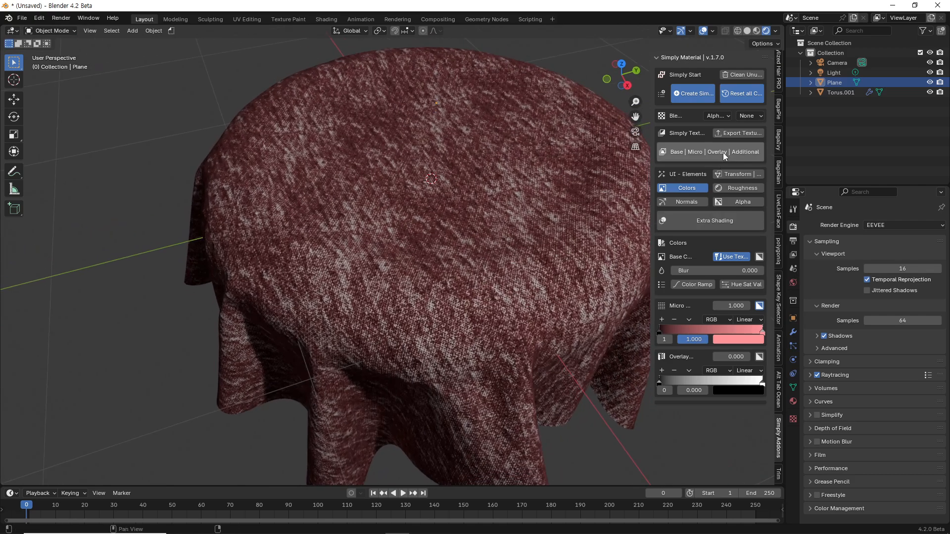
# - Load Pattern_Abstract_53.png from the starter textures as the material's micro texture
pyautogui.click(703, 187)
pyautogui.moveTo(494, 210); pyautogui.dragTo(470, 202, button='middle')
pyautogui.click(688, 152)
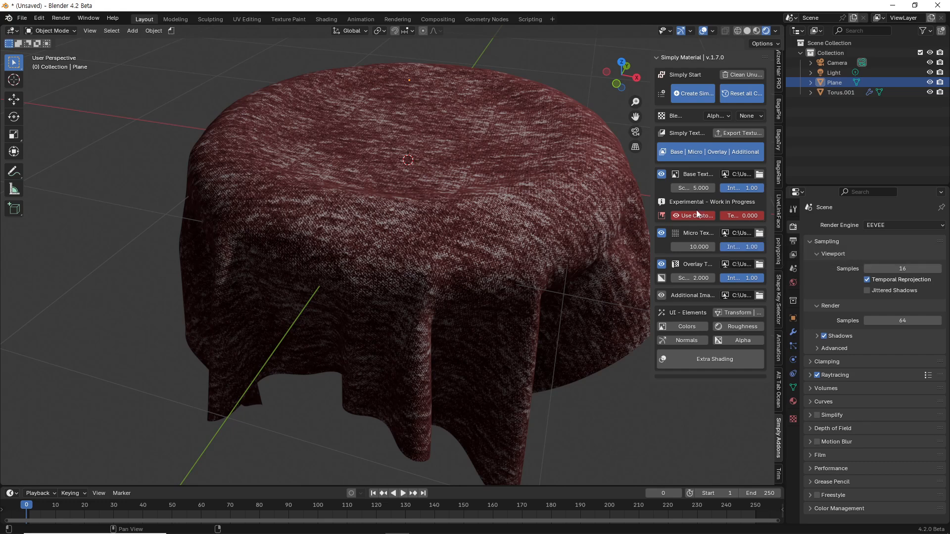
pyautogui.moveTo(604, 230); pyautogui.dragTo(667, 231, button='middle')
pyautogui.click(760, 235)
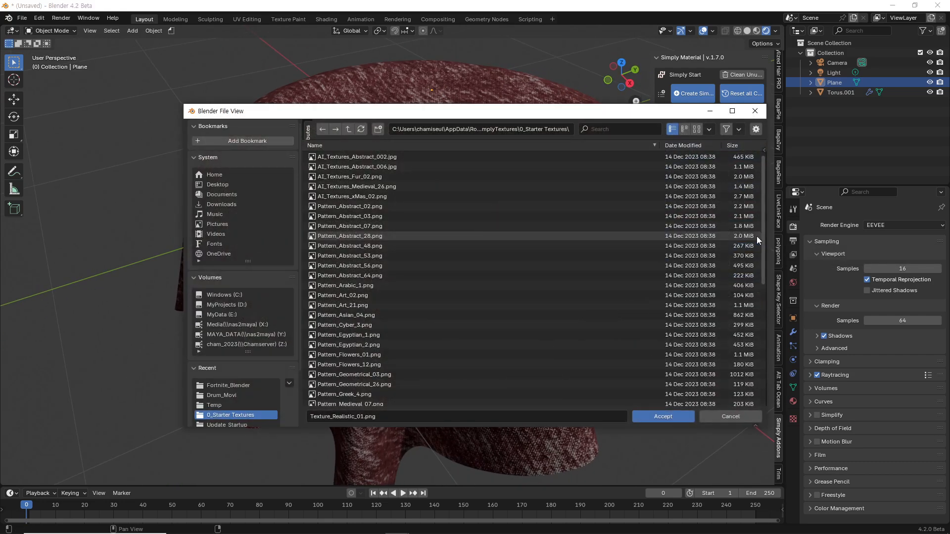
pyautogui.click(699, 131)
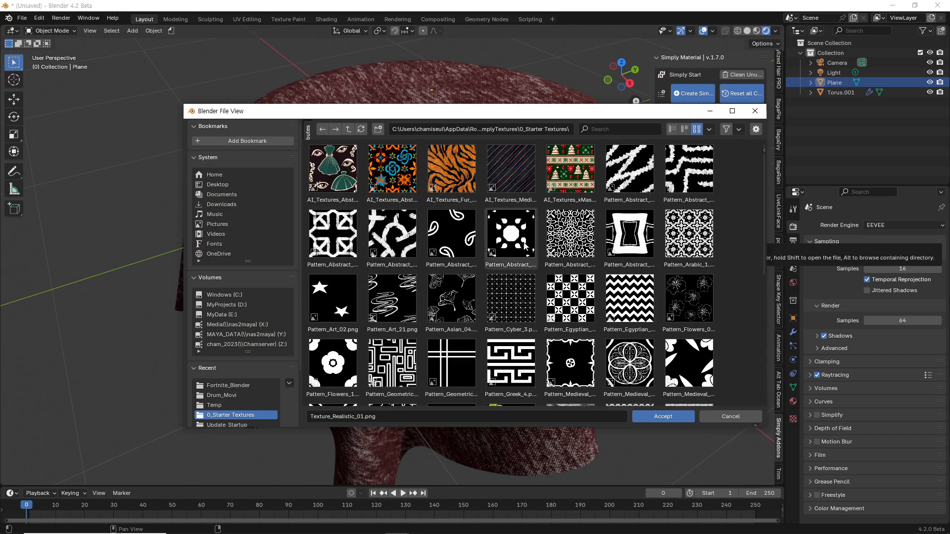
pyautogui.click(510, 236)
pyautogui.click(664, 417)
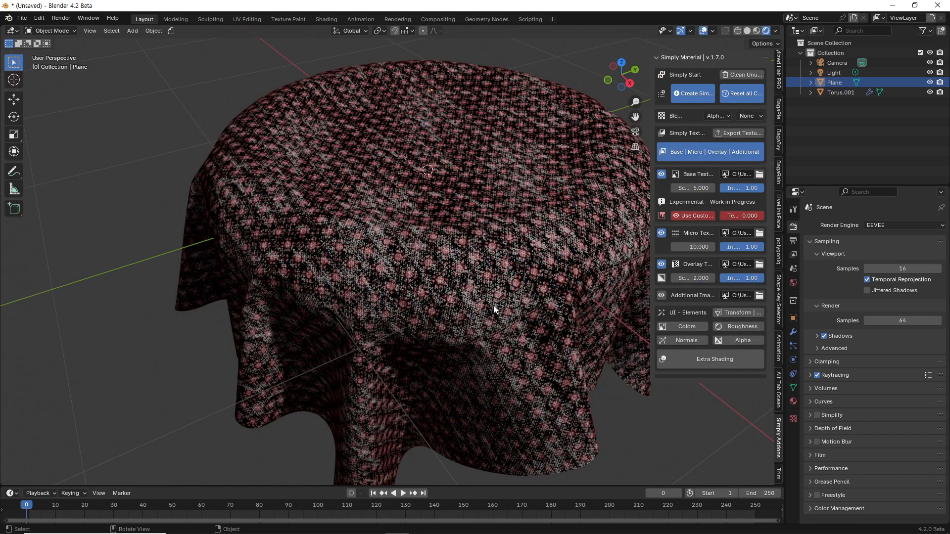
# - Set the micro texture's scale to 2.600 so the floral pattern is moderately sized on the cloth
pyautogui.moveTo(494, 305); pyautogui.dragTo(517, 299, button='middle')
pyautogui.scroll(4, 466, 300)
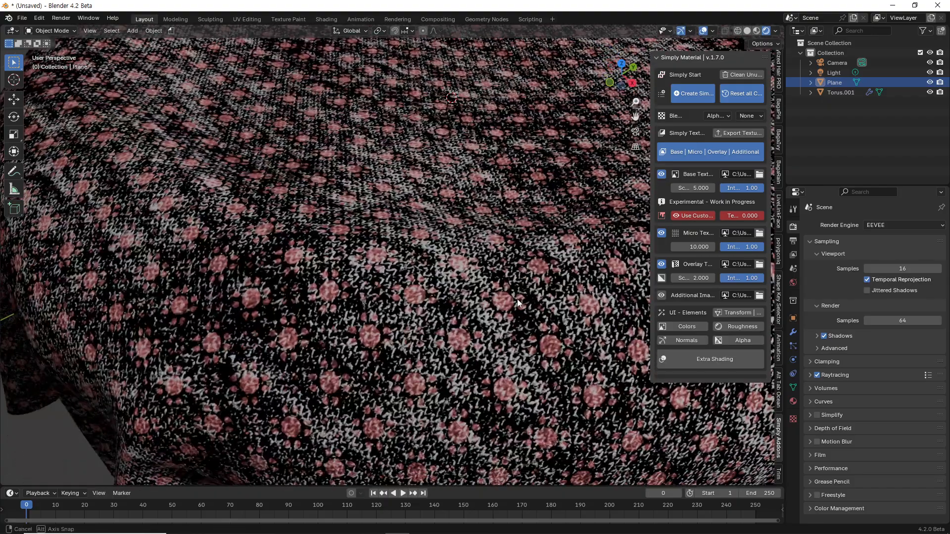
pyautogui.moveTo(693, 247); pyautogui.dragTo(652, 247)
pyautogui.scroll(-5, 519, 245)
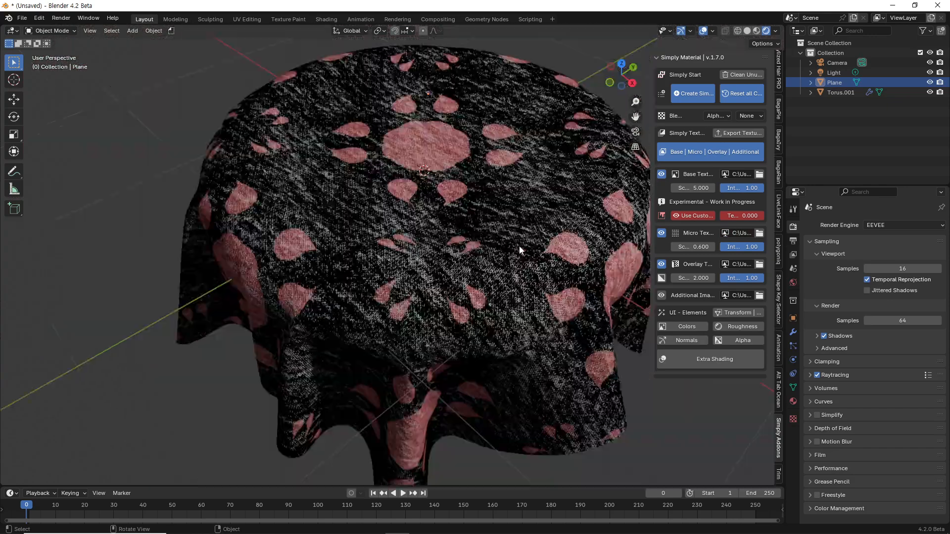
pyautogui.moveTo(519, 246); pyautogui.dragTo(527, 239, button='middle')
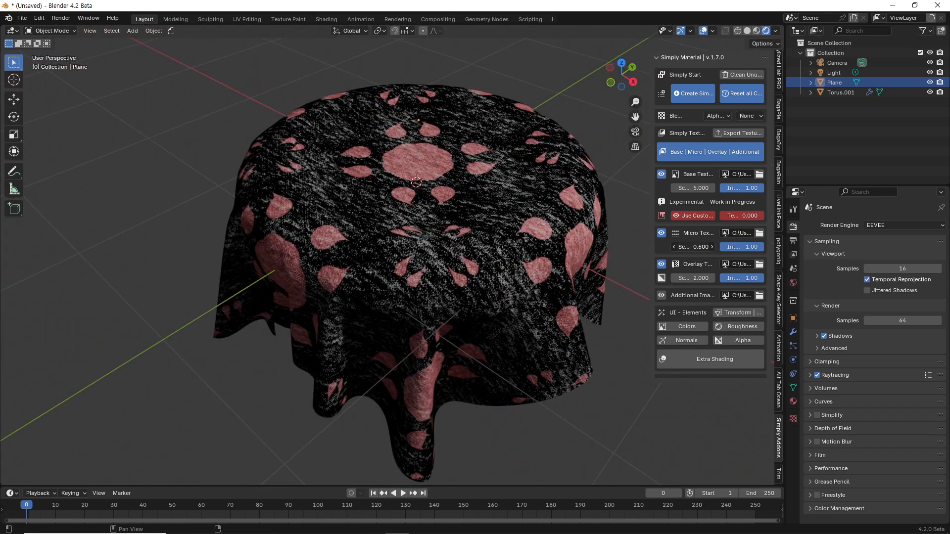
pyautogui.moveTo(693, 246); pyautogui.dragTo(668, 247)
pyautogui.moveTo(630, 255); pyautogui.dragTo(411, 245, button='middle')
pyautogui.moveTo(681, 249); pyautogui.dragTo(728, 249)
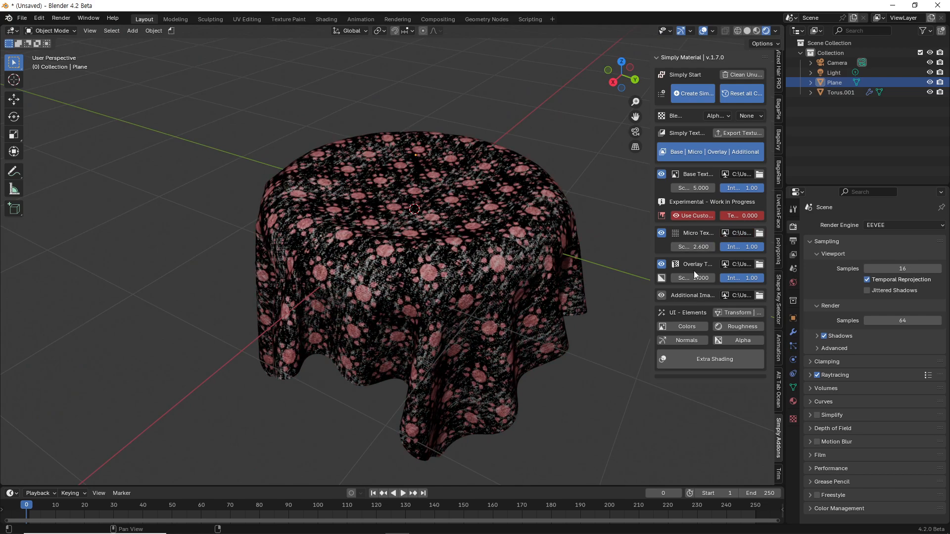
# - Recolour the end stop of the Micro Color Ramp to an orange-red with hue 0.010
pyautogui.click(699, 328)
pyautogui.scroll(-3, 705, 342)
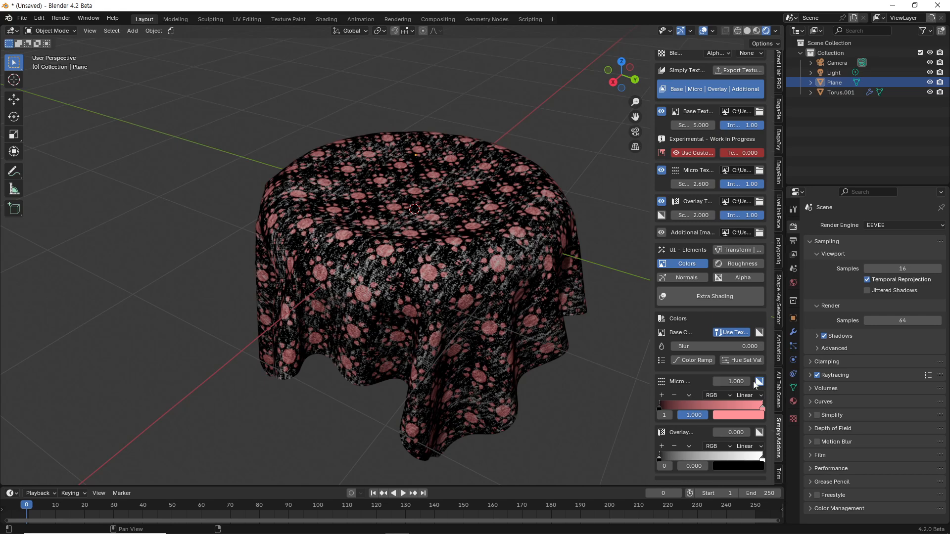
pyautogui.moveTo(732, 381)
pyautogui.mouseDown()
pyautogui.moveTo(759, 381)
pyautogui.moveTo(734, 381)
pyautogui.mouseUp()
pyautogui.click(759, 415)
pyautogui.moveTo(757, 311)
pyautogui.mouseDown()
pyautogui.moveTo(790, 285)
pyautogui.moveTo(812, 298)
pyautogui.moveTo(812, 260)
pyautogui.moveTo(740, 286)
pyautogui.moveTo(759, 329)
pyautogui.mouseUp()
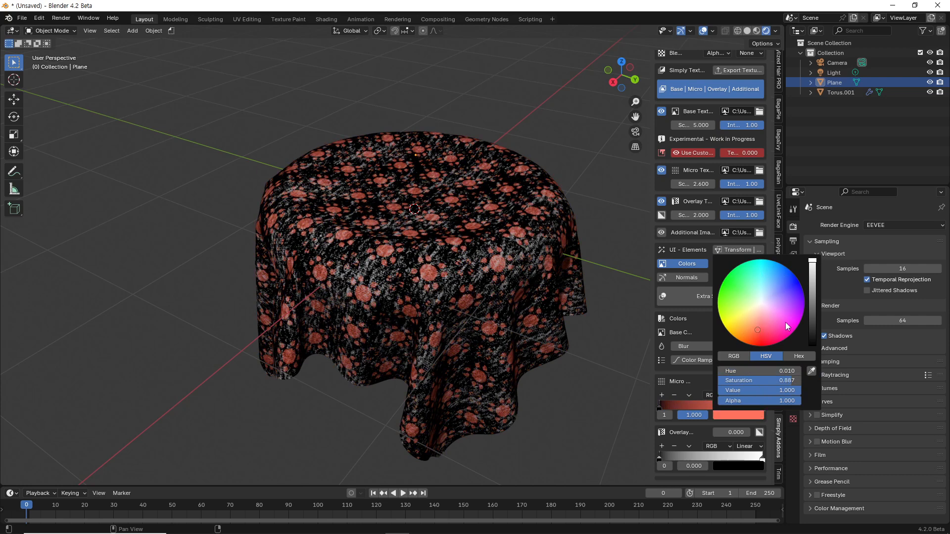
# - Move the start stop of the Micro Color Ramp to position 0.408 and colour it dark navy blue
pyautogui.moveTo(661, 409); pyautogui.dragTo(706, 409)
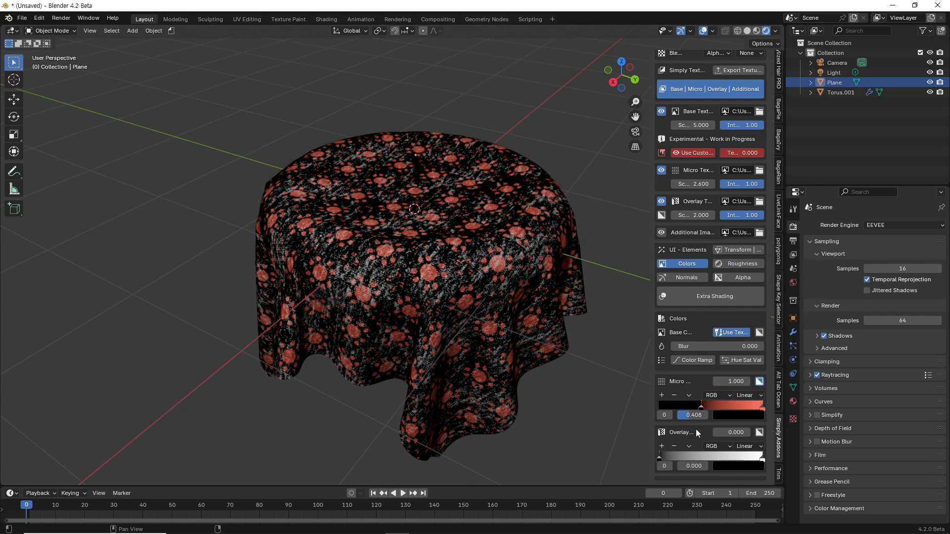
pyautogui.click(732, 416)
pyautogui.moveTo(810, 281); pyautogui.dragTo(812, 260)
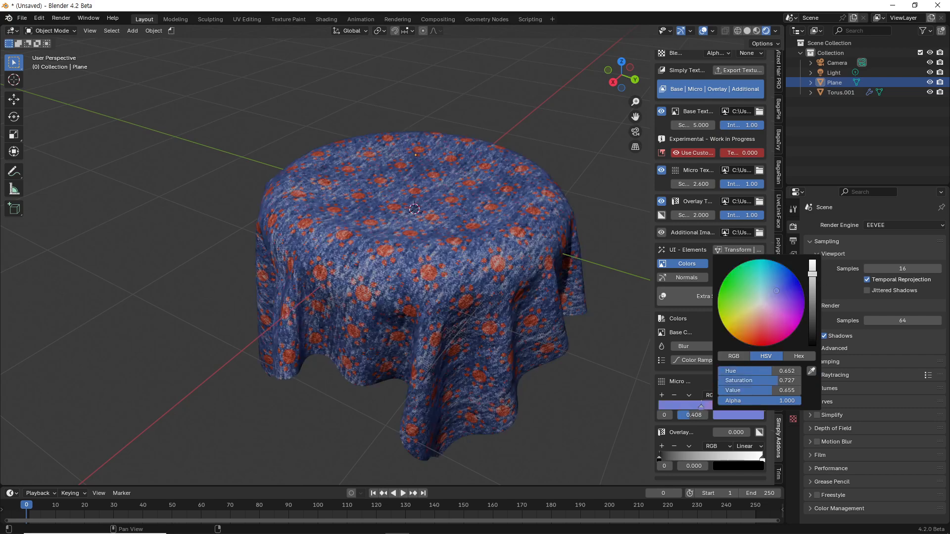
pyautogui.moveTo(777, 291)
pyautogui.mouseDown()
pyautogui.moveTo(742, 286)
pyautogui.moveTo(739, 302)
pyautogui.moveTo(775, 310)
pyautogui.moveTo(795, 276)
pyautogui.moveTo(813, 306)
pyautogui.mouseUp()
pyautogui.moveTo(569, 290); pyautogui.dragTo(494, 304, button='middle')
pyautogui.scroll(3, 503, 280)
pyautogui.scroll(-3, 538, 298)
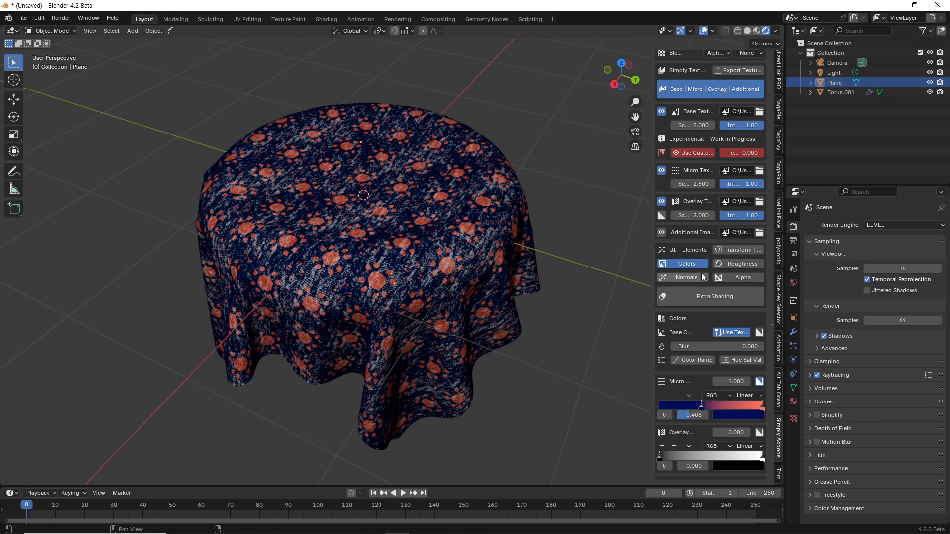
# - Collapse the texture settings, expand Extra Shading and enable the Hair | Fuzzles effect for the selected cloth
pyautogui.click(722, 90)
pyautogui.click(721, 221)
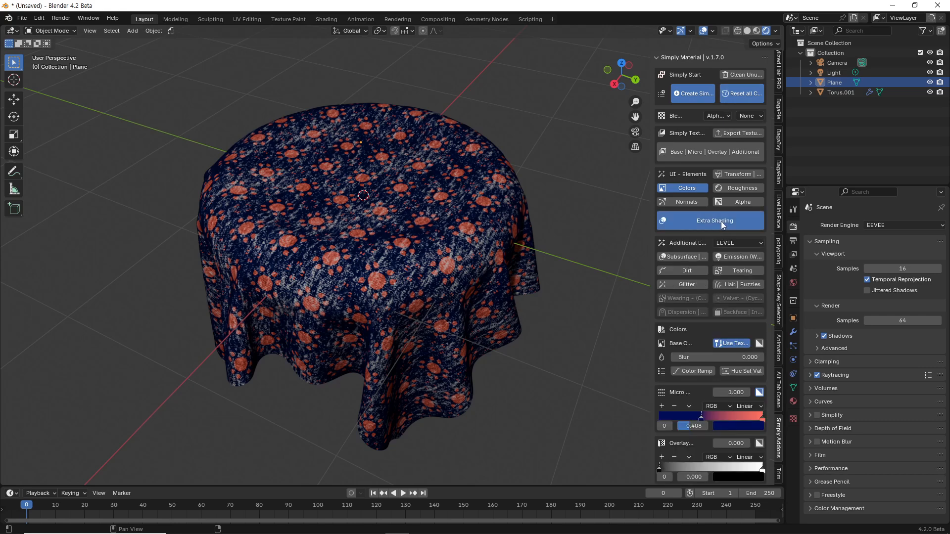
pyautogui.click(524, 285)
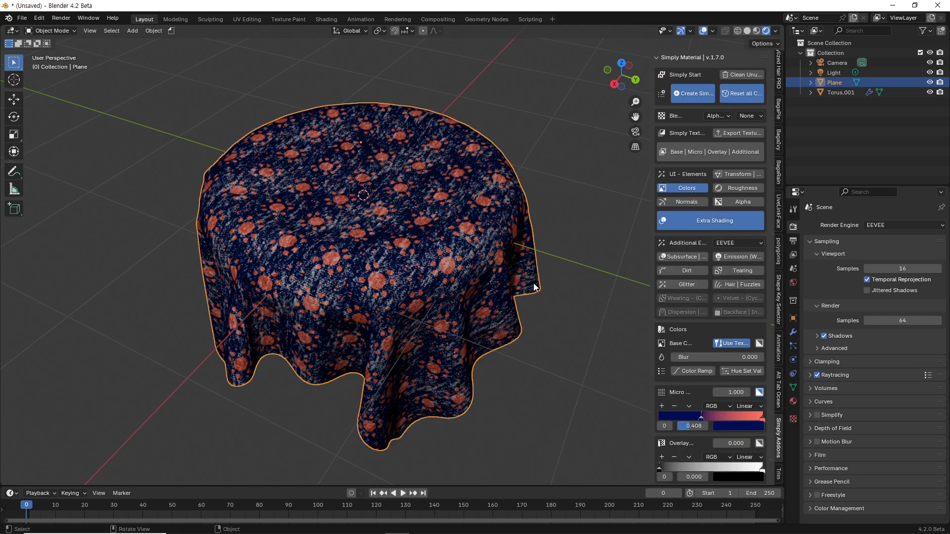
pyautogui.moveTo(524, 284); pyautogui.dragTo(710, 294, button='middle')
pyautogui.click(743, 285)
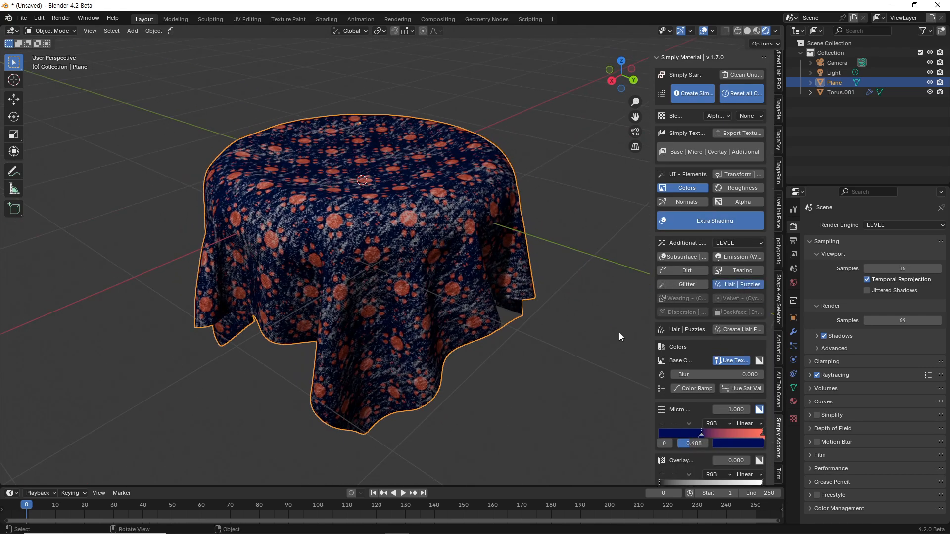
pyautogui.scroll(-1, 540, 269)
pyautogui.moveTo(518, 275)
pyautogui.mouseDown(button='middle')
pyautogui.moveTo(470, 269)
pyautogui.moveTo(513, 278)
pyautogui.mouseUp(button='middle')
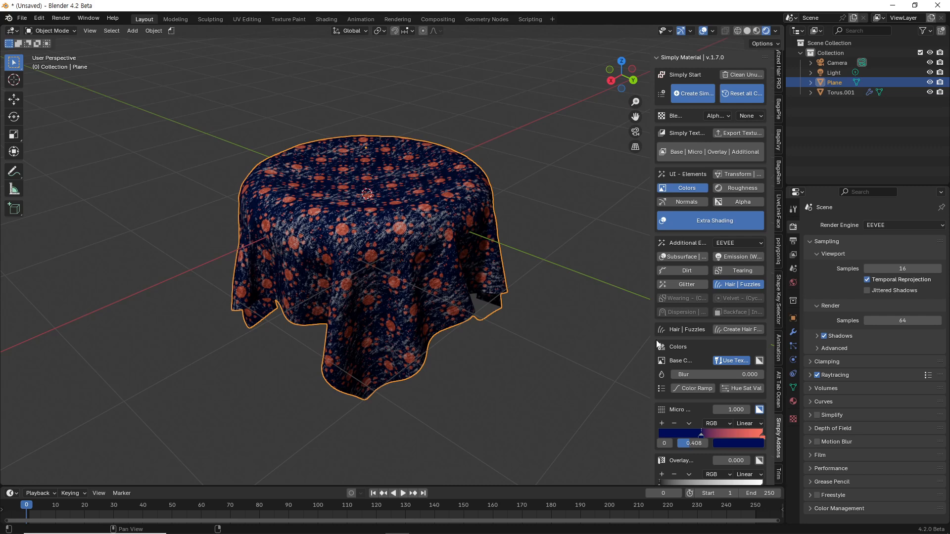
# - Widen the add-on's settings area and create the hair fuzzles on the cloth
pyautogui.moveTo(652, 341); pyautogui.dragTo(544, 328)
pyautogui.scroll(-2, 657, 311)
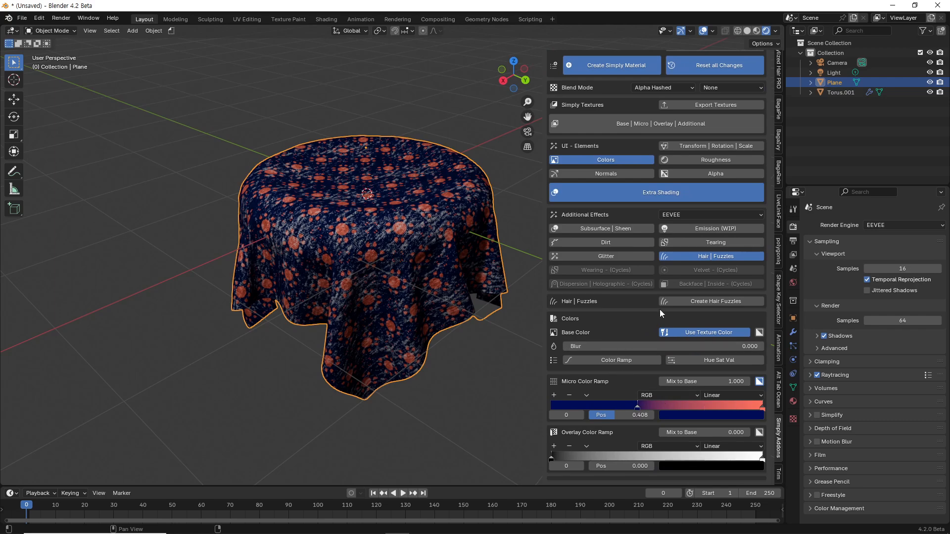
pyautogui.click(721, 302)
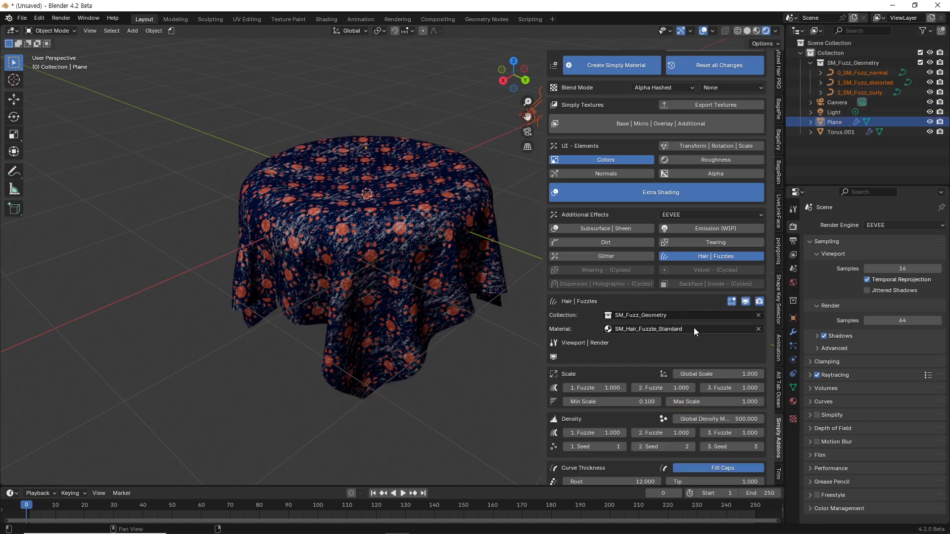
# - Try a Global Scale of 100 for the hair fuzzles on the cloth
pyautogui.moveTo(403, 242); pyautogui.dragTo(426, 265, button='middle')
pyautogui.scroll(2, 399, 251)
pyautogui.scroll(3, 400, 257)
pyautogui.scroll(-5, 426, 265)
pyautogui.click(681, 375)
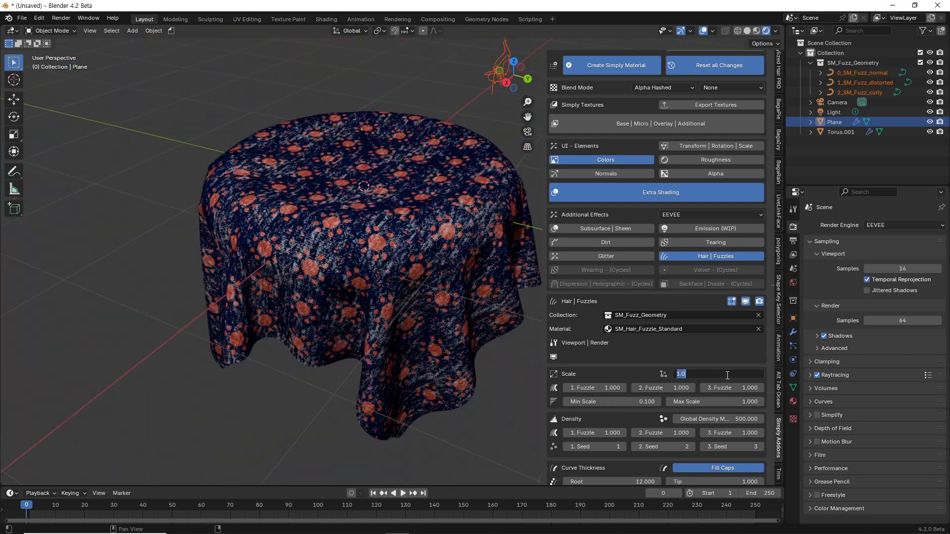
pyautogui.write('100')
pyautogui.press('Return')
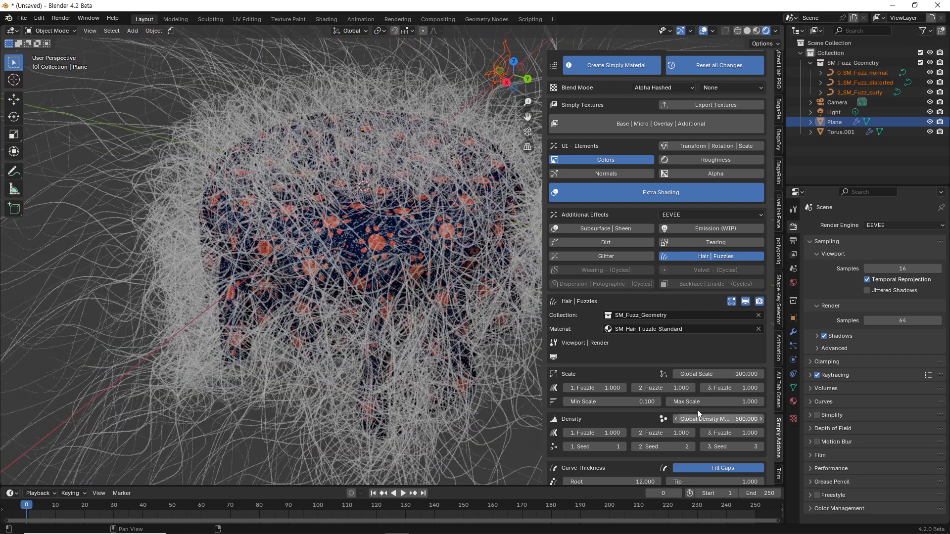
# - Try reducing the hair fuzzles' Global Scale to 10
pyautogui.click(716, 375)
pyautogui.write('10')
pyautogui.press('Return')
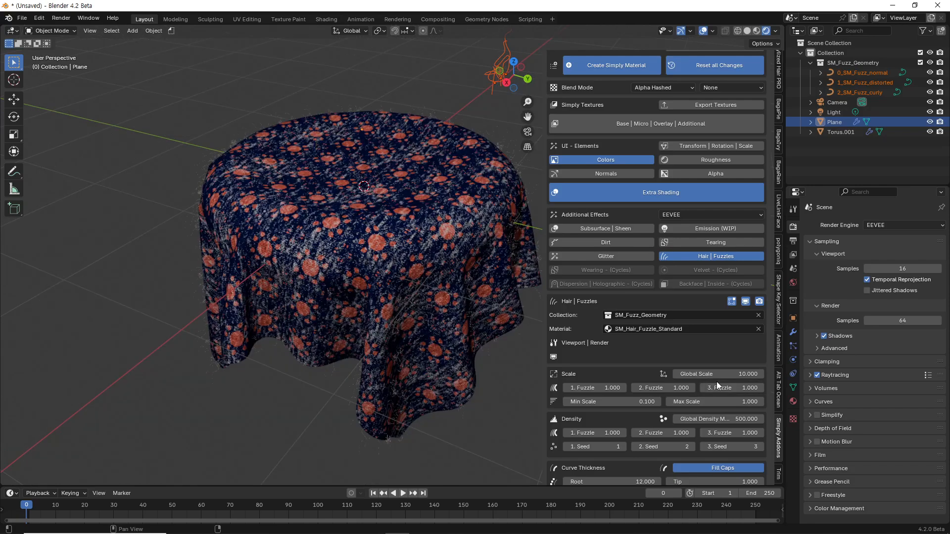
# - Check the fuzz length on the cloth up close and set the hair fuzzles' Global Scale to 5
pyautogui.scroll(5, 399, 263)
pyautogui.scroll(-8, 461, 317)
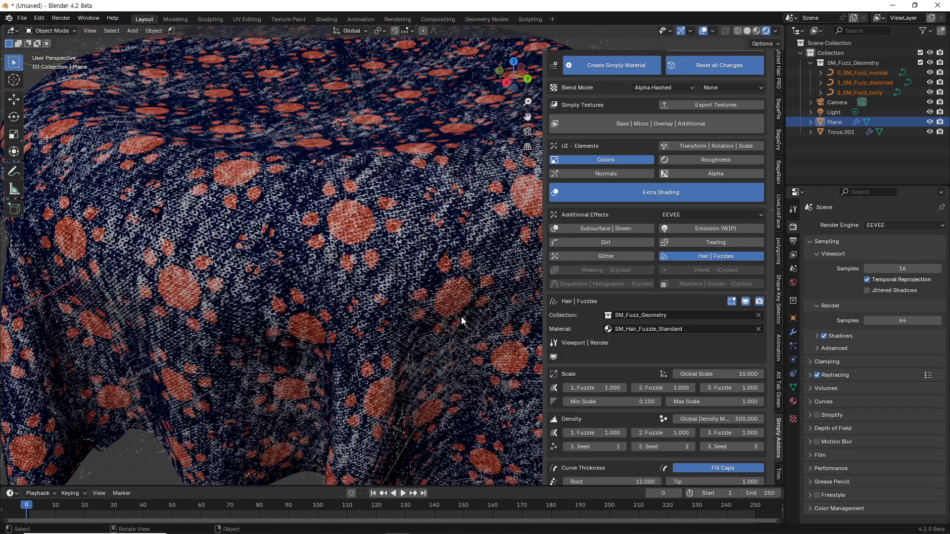
pyautogui.click(745, 375)
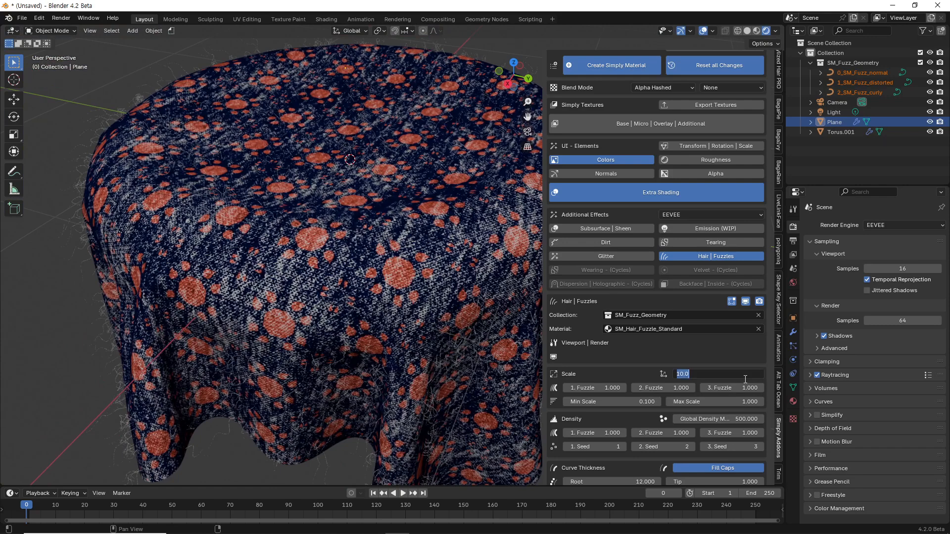
pyautogui.write('5')
pyautogui.press('Return')
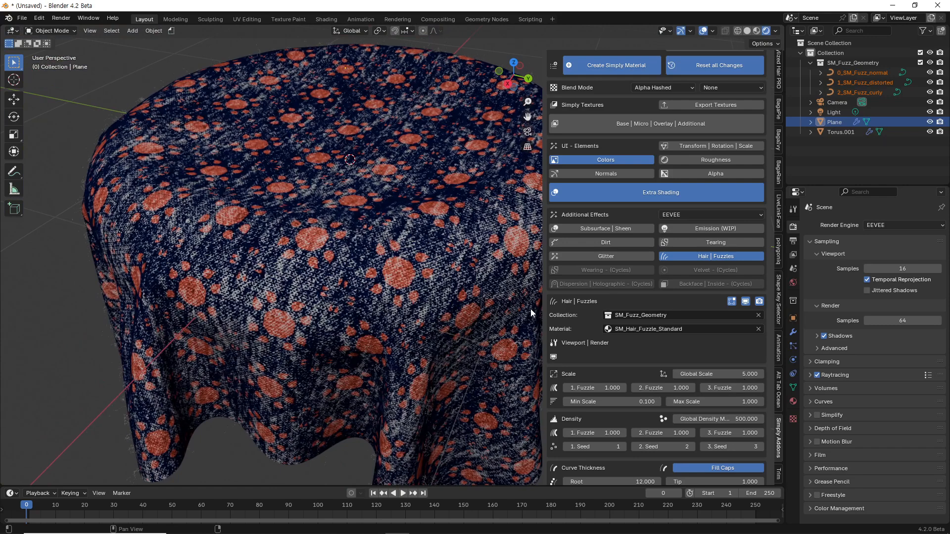
# - Set the hair fuzzles' global density to 50000 to cover the cloth more thickly
pyautogui.moveTo(531, 309); pyautogui.dragTo(448, 297, button='middle')
pyautogui.scroll(2, 431, 290)
pyautogui.click(737, 419)
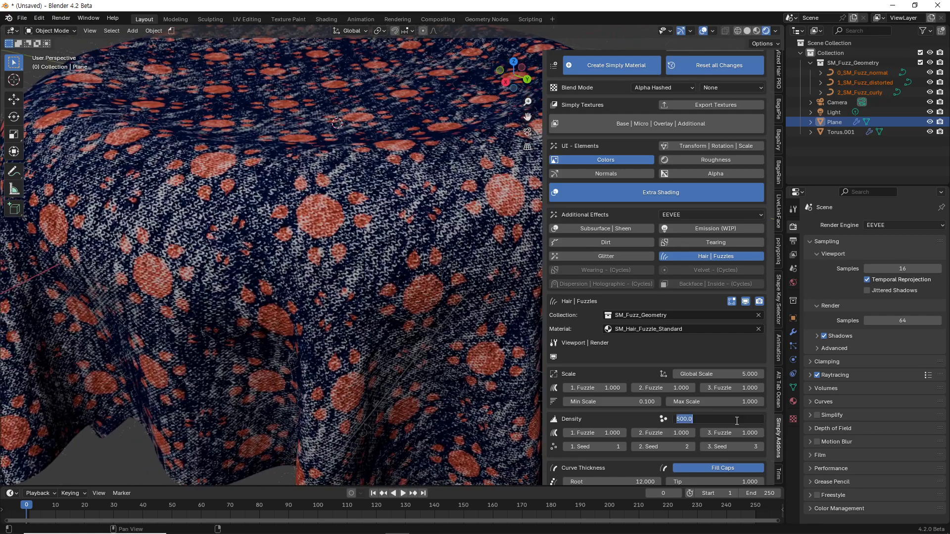
pyautogui.click(688, 419)
pyautogui.write('00')
pyautogui.press('Return')
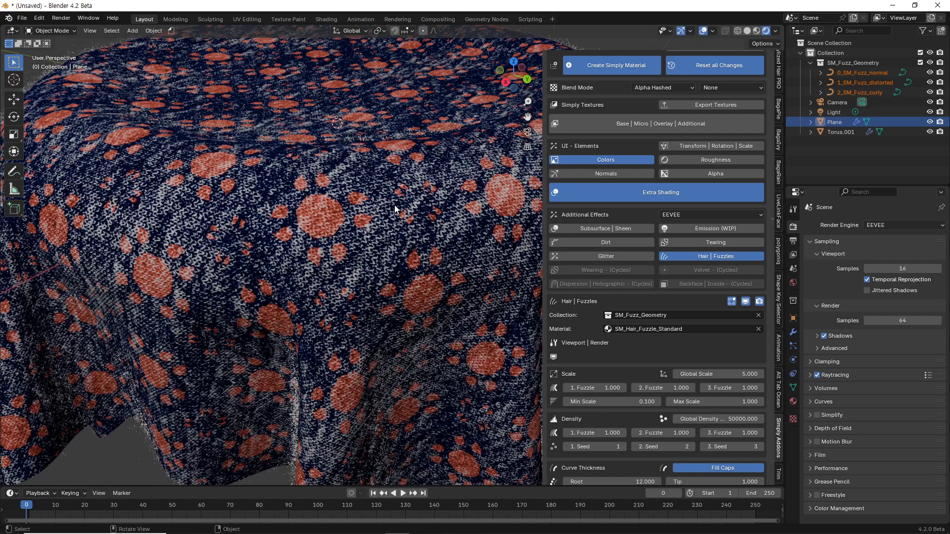
# - Examine the dense fuzz on the cloth's rim and folds from several angles, hiding the sidebar for a wider close-up view
pyautogui.scroll(-4, 397, 204)
pyautogui.moveTo(397, 204); pyautogui.dragTo(363, 215, button='middle')
pyautogui.scroll(2, 363, 215)
pyautogui.scroll(4, 364, 215)
pyautogui.moveTo(372, 256); pyautogui.dragTo(405, 204, button='middle')
pyautogui.scroll(-6, 434, 271)
pyautogui.scroll(3, 405, 204)
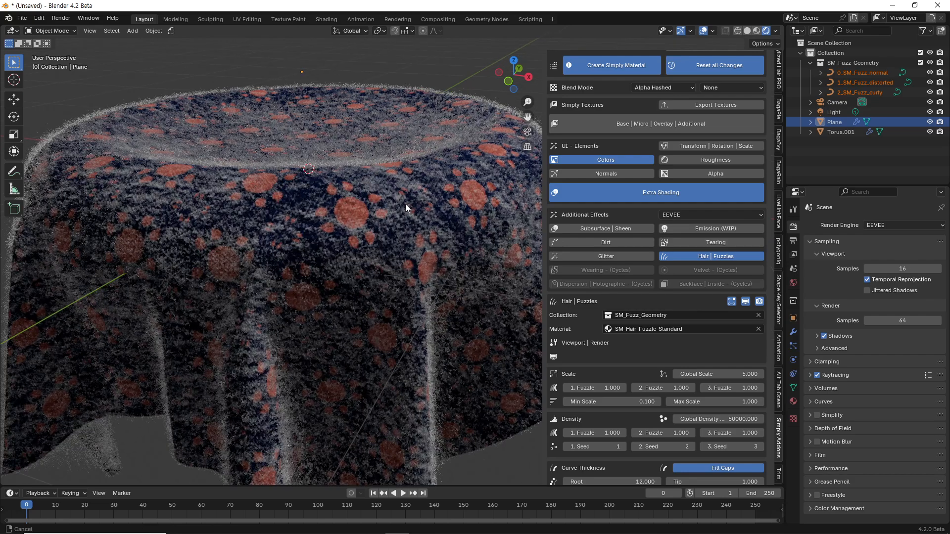
pyautogui.press('n')
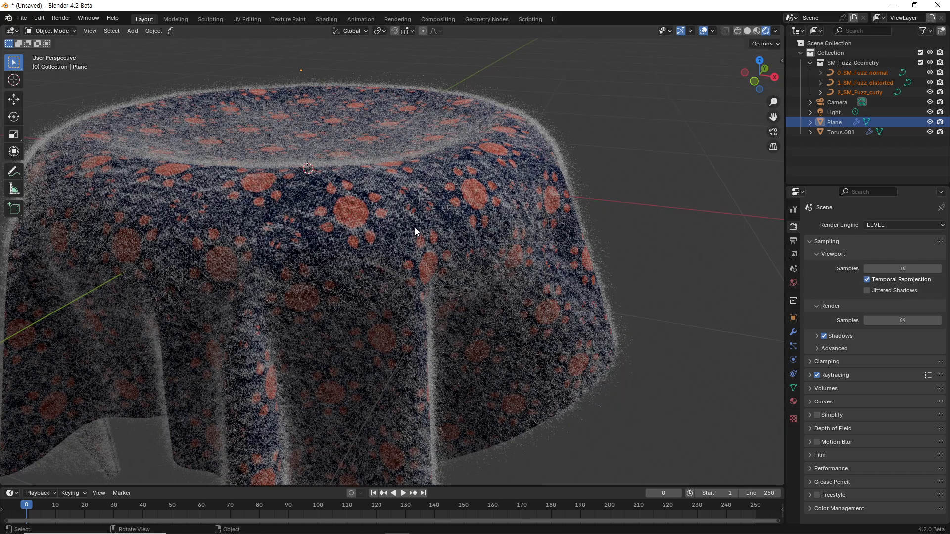
pyautogui.moveTo(426, 235); pyautogui.dragTo(499, 237, button='middle')
pyautogui.scroll(3, 541, 335)
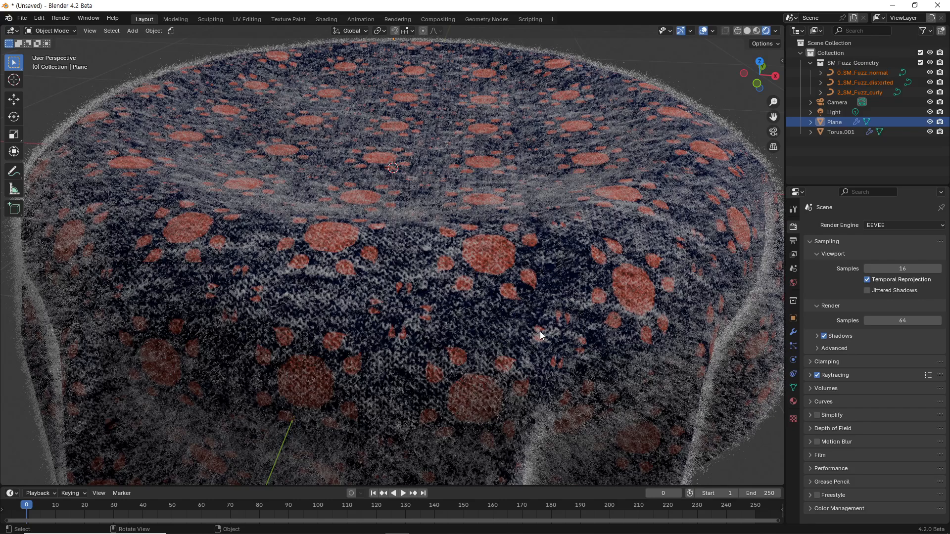